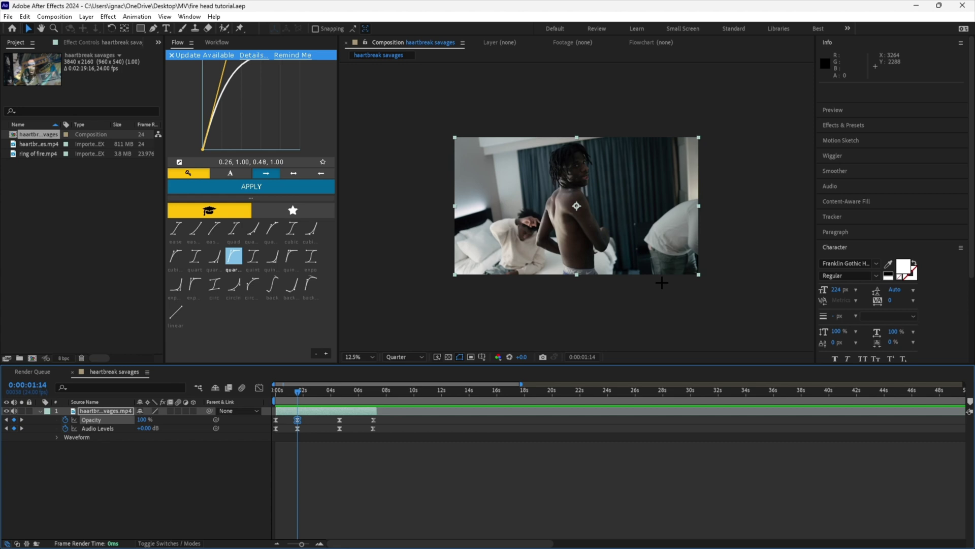
- Place ring of fire.mp4 above the footage starting at 0:00:01:15 and set its blending mode to Screen
mouse_move(296, 393)
mouse_down()
mouse_move(278, 391)
mouse_move(373, 399)
mouse_move(297, 401)
mouse_up()
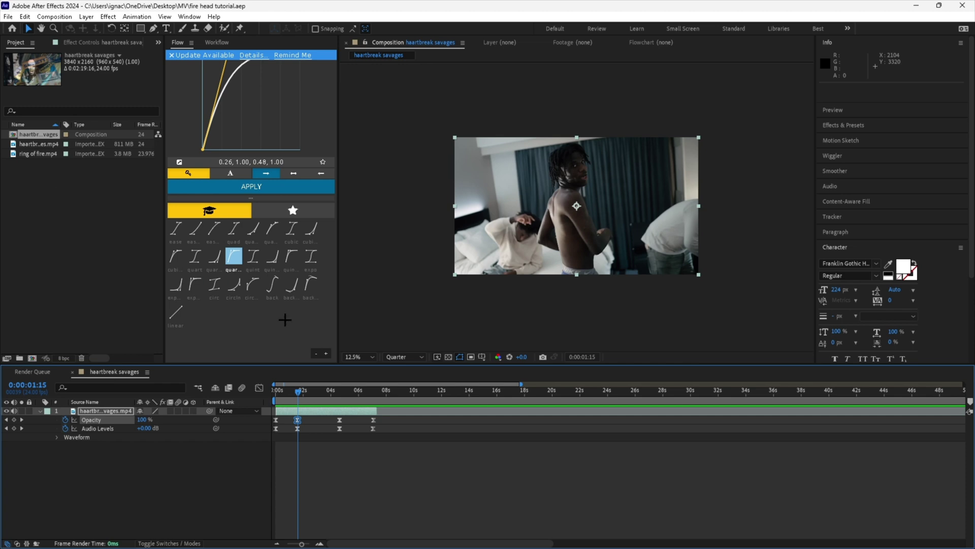
drag(39, 154, 357, 409)
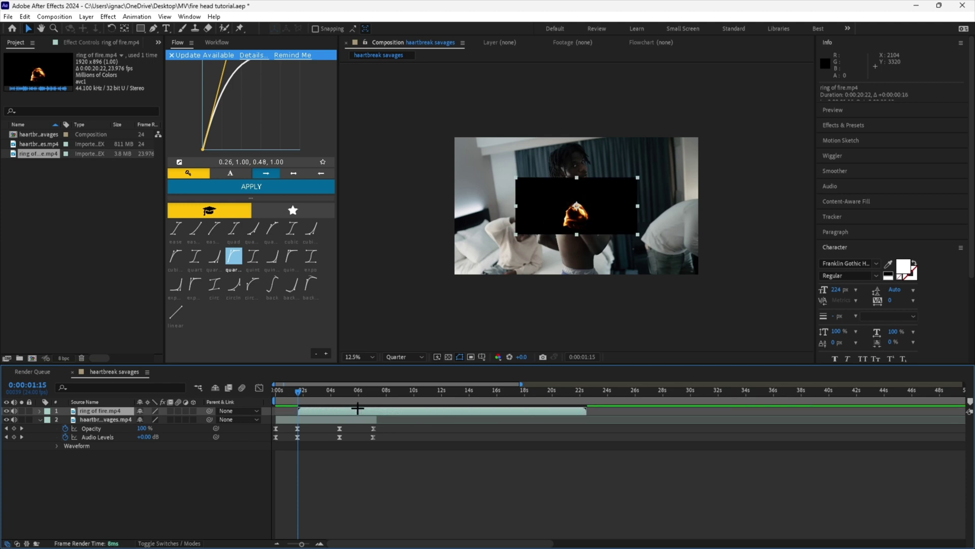
click(184, 543)
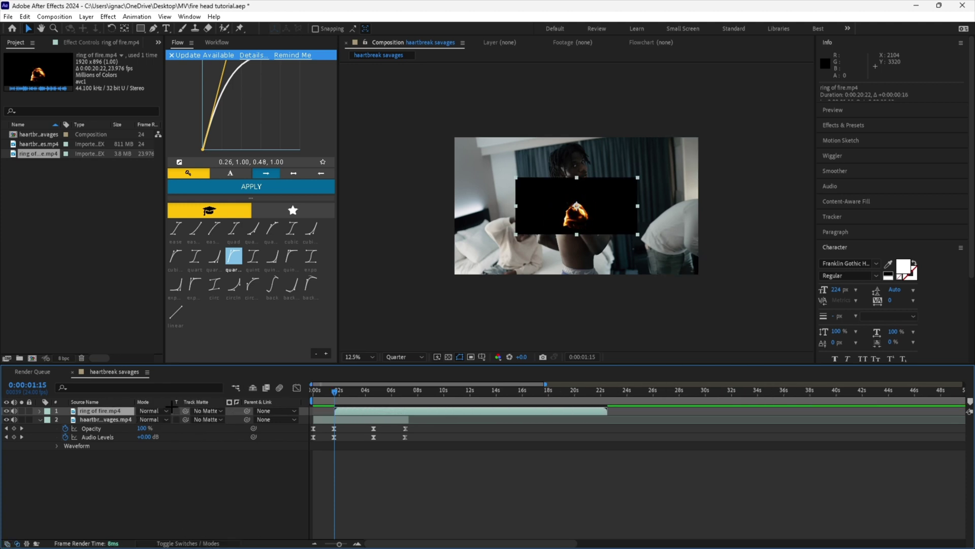
click(150, 411)
click(193, 230)
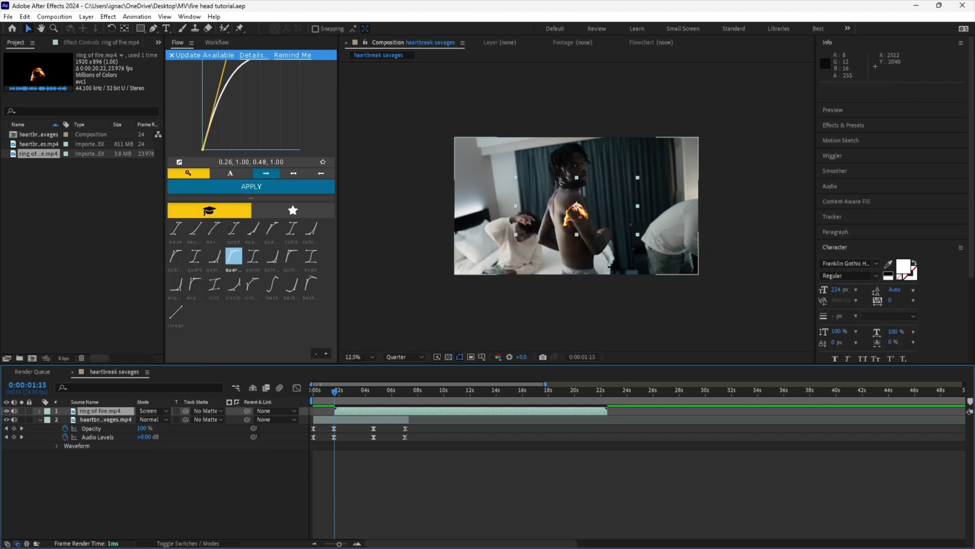
- Move the fire clip up over the standing man's head, to about 1940, 272
scroll(595, 237, up, 2)
scroll(595, 237, down, 2)
scroll(595, 237, up, 1)
drag(595, 238, 601, 129)
- Enable keyframes for the fire layer's Scale, Opacity and Position at 0:00:01:15, show all keyframed properties, and save the project
key(s)
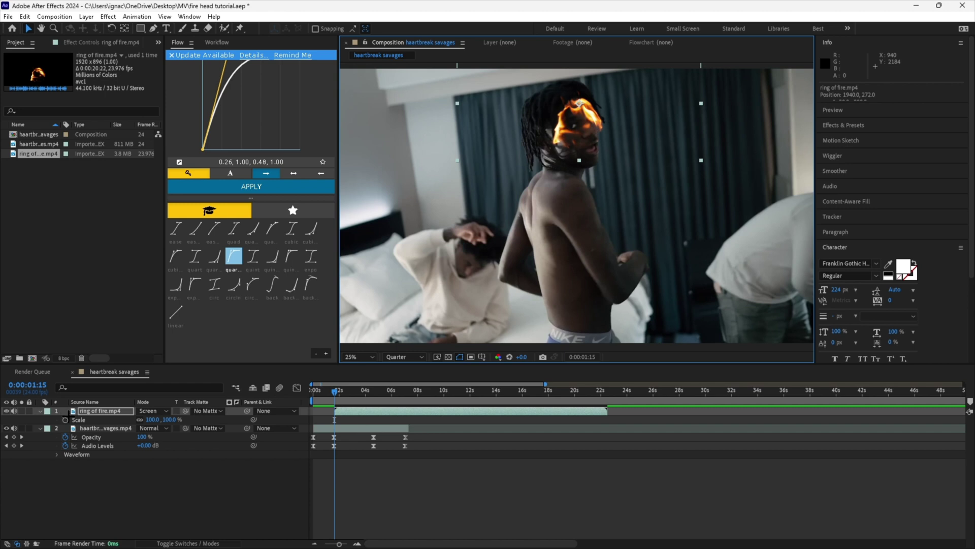
click(66, 419)
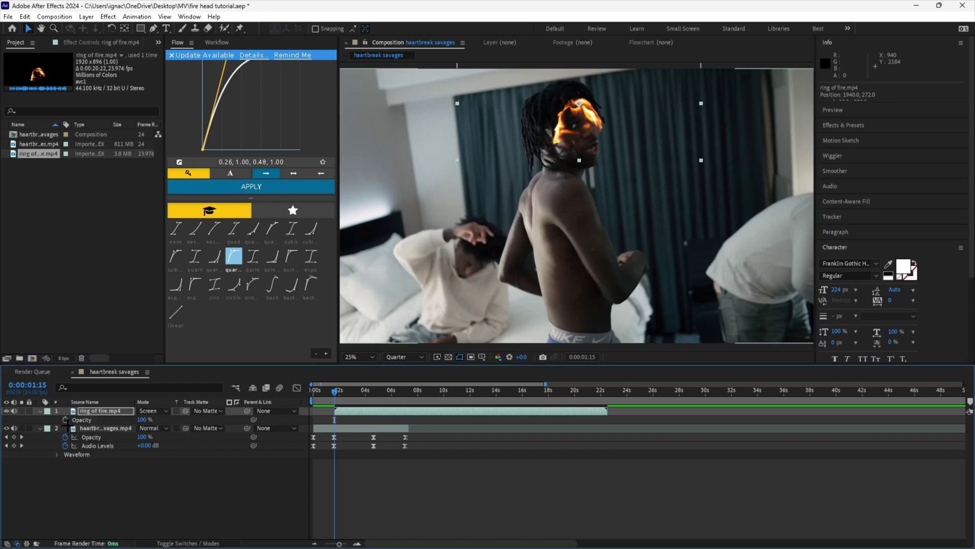
click(66, 419)
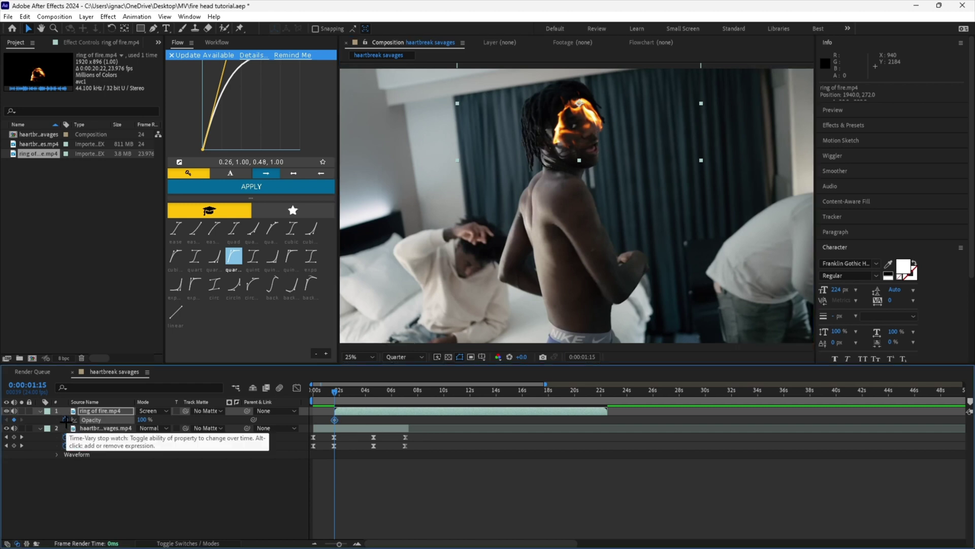
key(p)
click(66, 420)
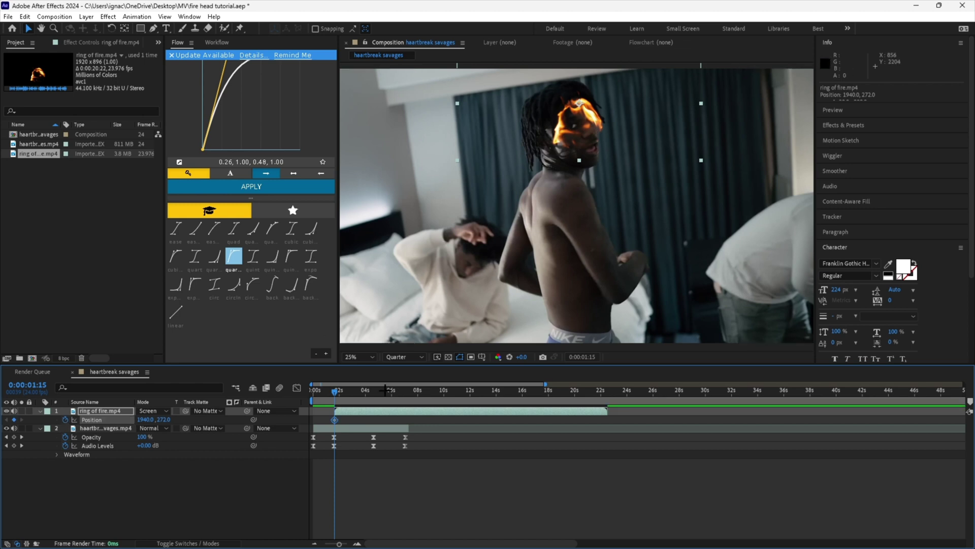
key(u)
click(357, 409)
key(u)
key(ctrl+s)
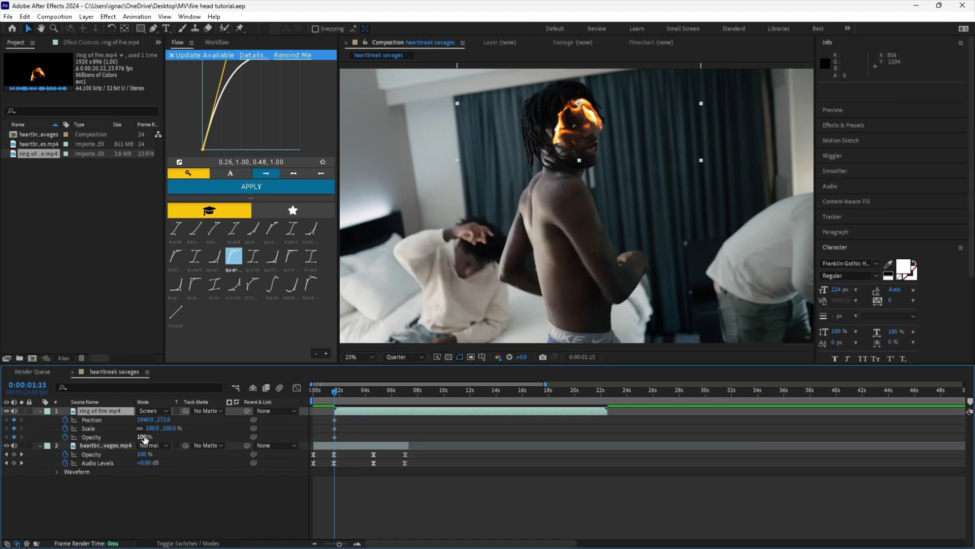
- Fade the fire in by keyframing Opacity at 0% on 0:00:01:15 and 100% on 0:00:01:20, and save the project
drag(145, 438, 141, 436)
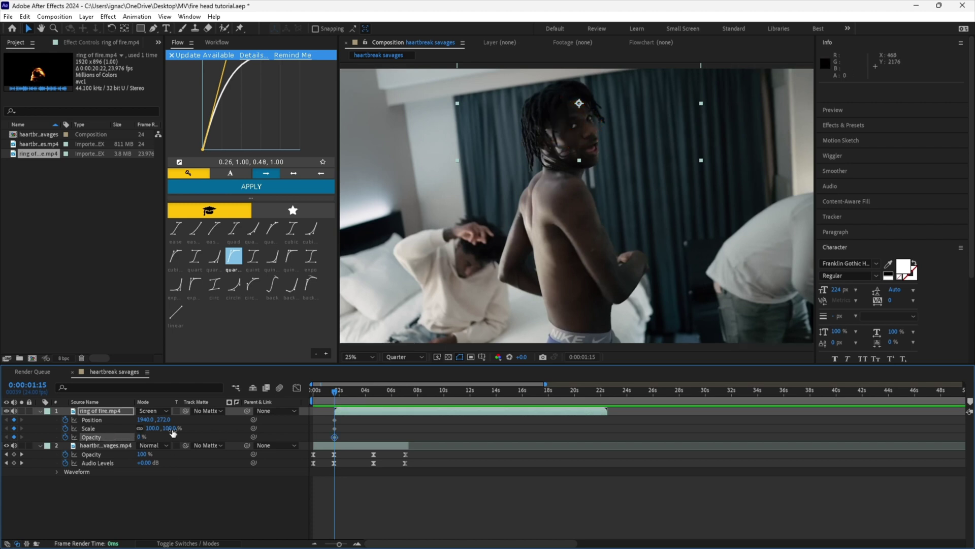
key(Page_Down)
key(Page_Down)
key(Page_Down)
key(Page_Down)
key(Page_Down)
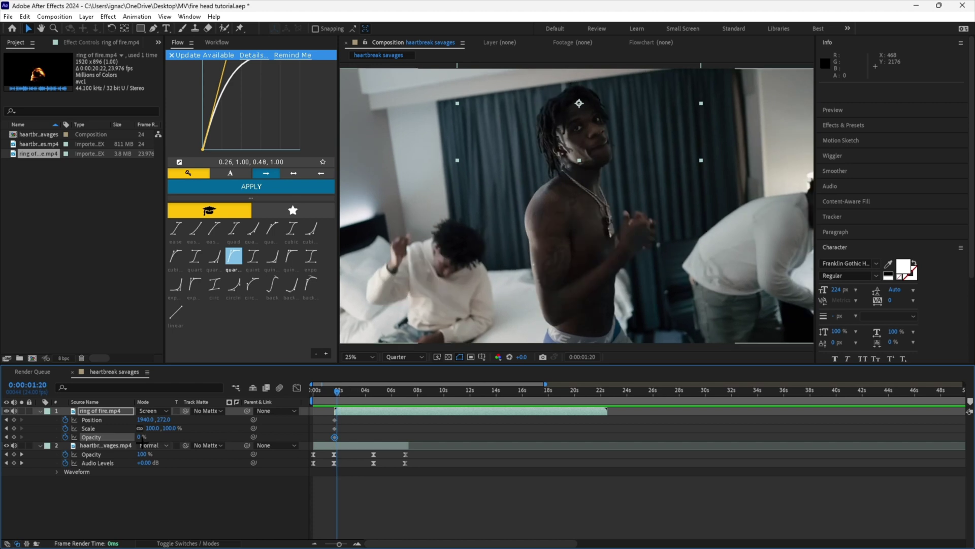
drag(139, 438, 181, 432)
key(ctrl+s)
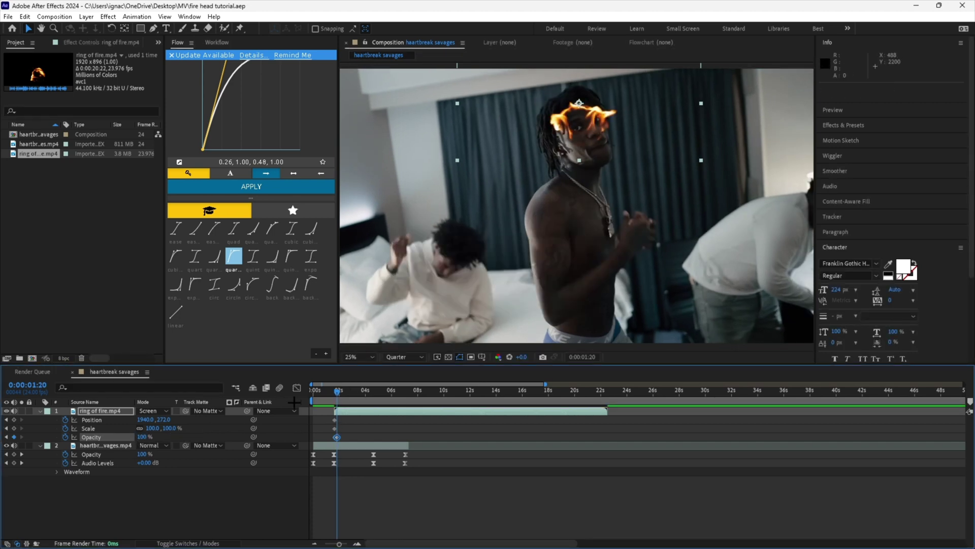
- At 0:00:01:15, set the fire layer's Scale to 138% and its Position to 1954, 272
drag(336, 390, 336, 392)
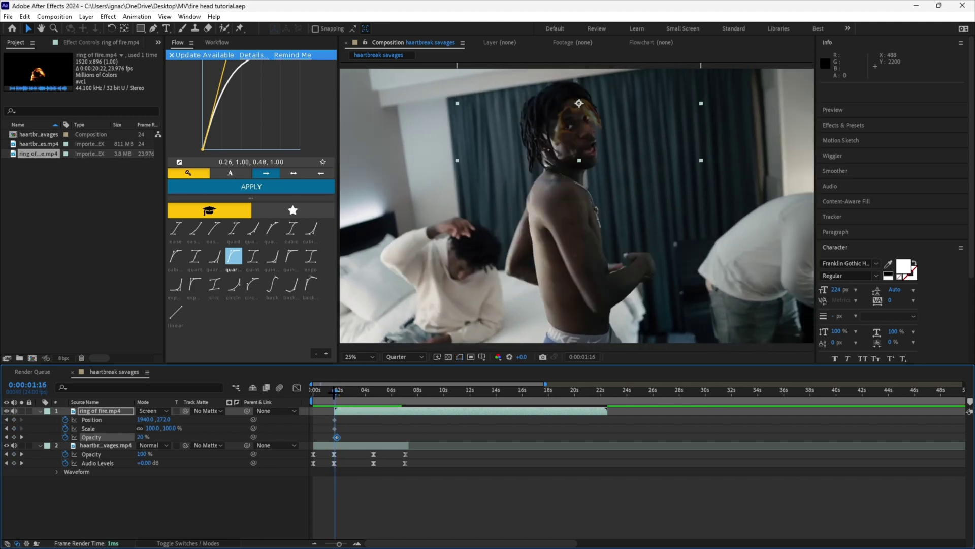
key(Page_Up)
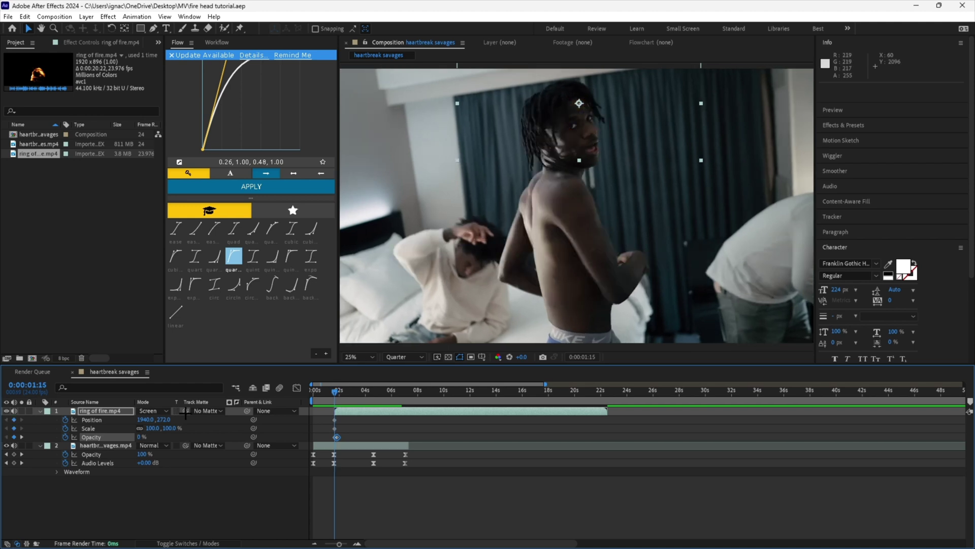
mouse_move(153, 428)
mouse_down()
mouse_move(172, 429)
mouse_move(160, 420)
mouse_up()
- Keyframe the fire's Position to follow the man's head around 0:00:01:21, 0:00:02:06 (about 2122, 272) and 0:00:02:00 (about 2065, 249)
key(Page_Down)
key(Page_Down)
key(Page_Down)
key(Page_Down)
key(Page_Down)
key(Page_Down)
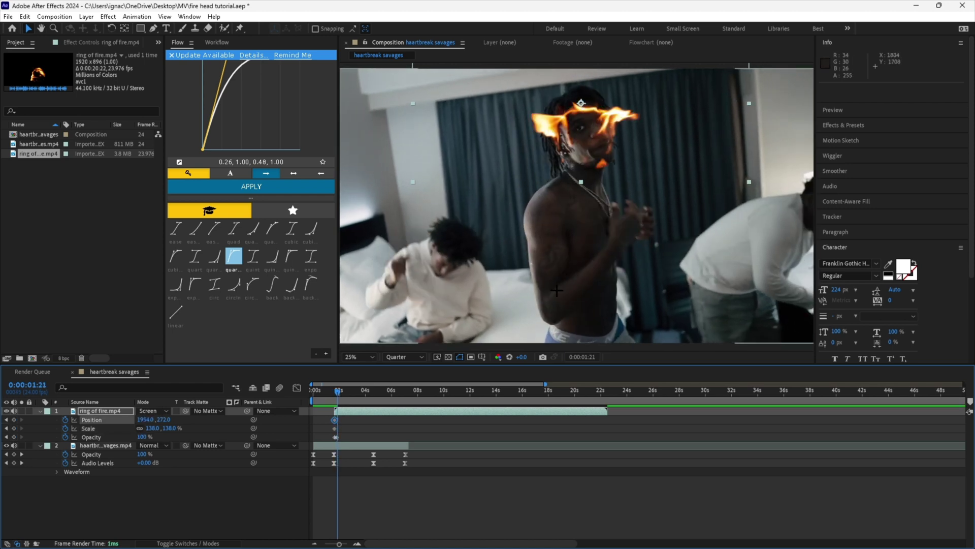
drag(618, 144, 625, 139)
drag(333, 394, 342, 395)
drag(604, 152, 619, 156)
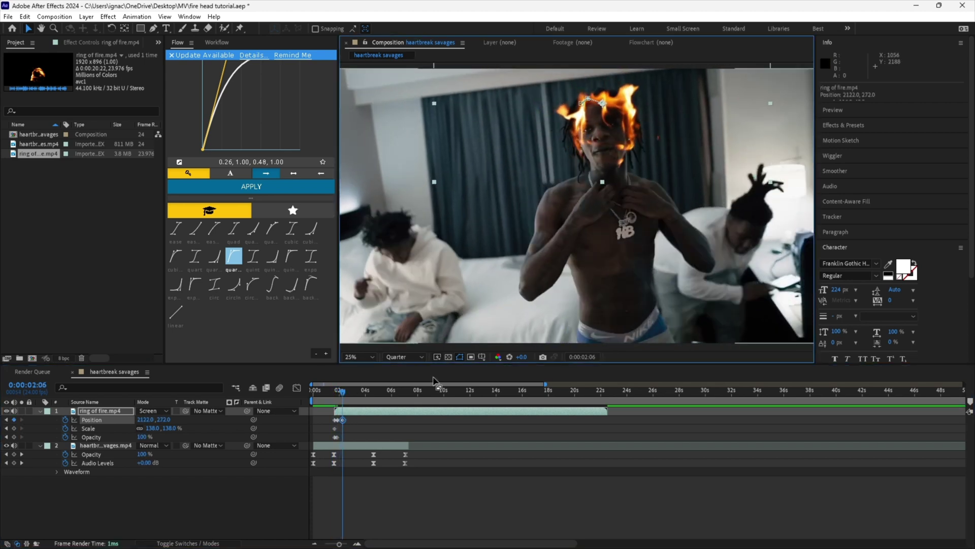
drag(342, 395, 339, 396)
drag(612, 143, 615, 143)
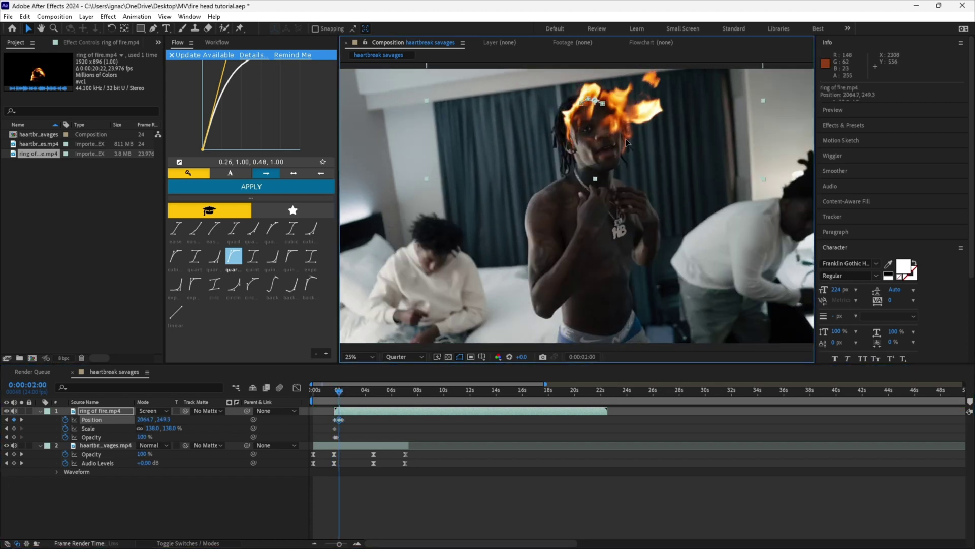
- At 0:00:03:02, keyframe the fire's Scale at 146% and its Position at about 2086, 284
drag(340, 393, 356, 384)
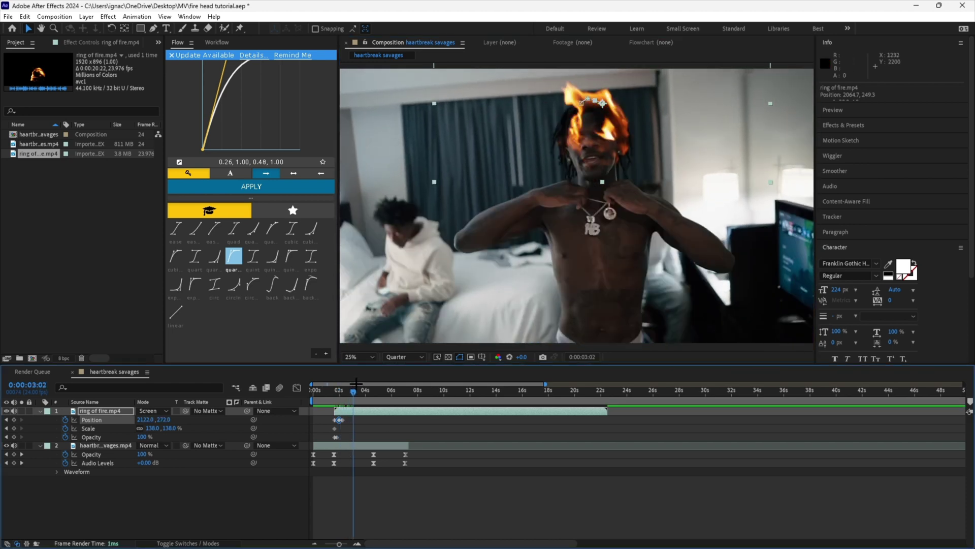
drag(151, 428, 155, 427)
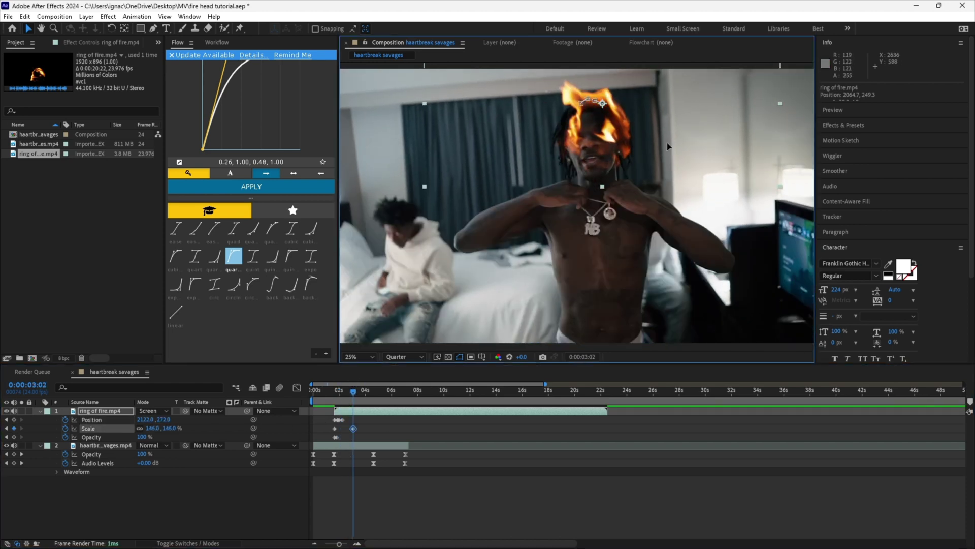
drag(666, 142, 662, 144)
- Keyframe the fire over the man's head at about 1870, 148 on 0:00:03:10 and trim the layer to end with that shot
drag(354, 390, 358, 390)
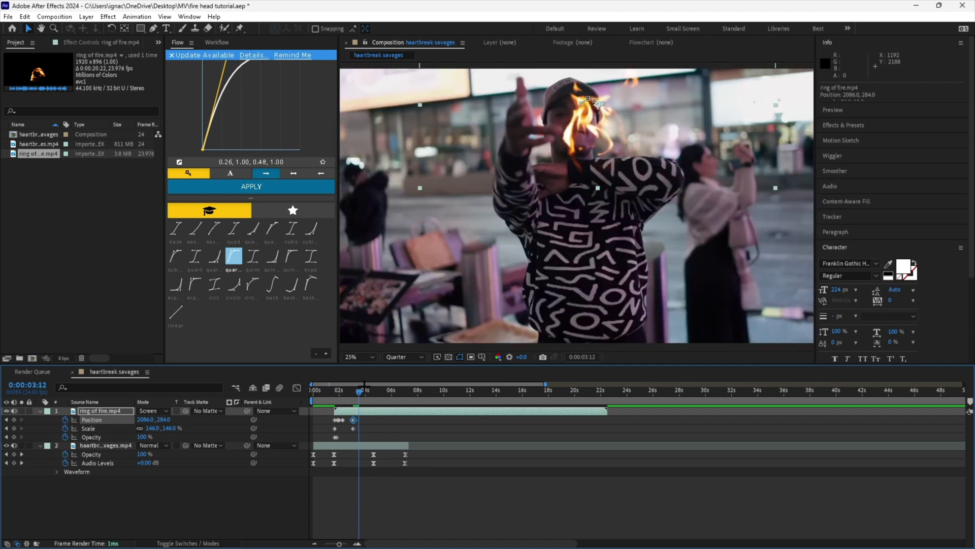
key(Page_Up)
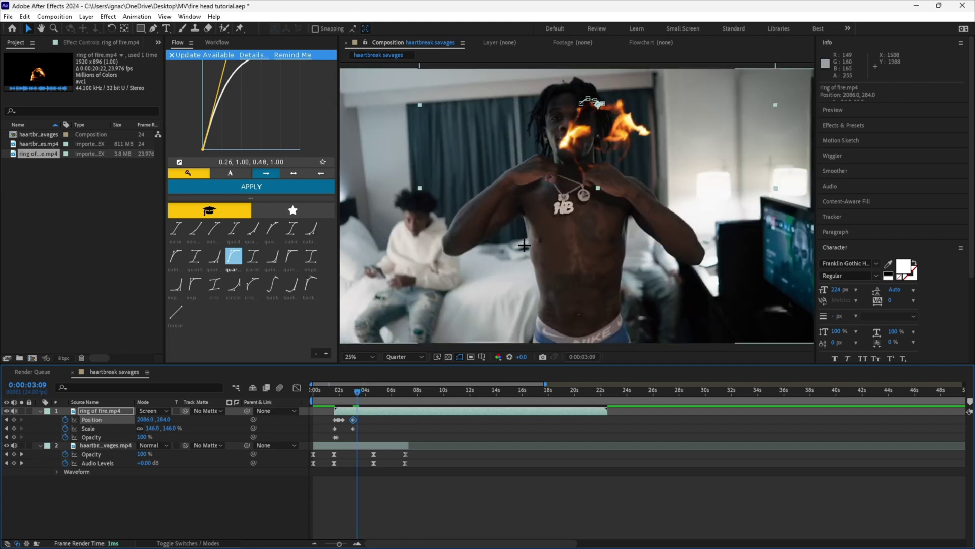
drag(624, 178, 598, 157)
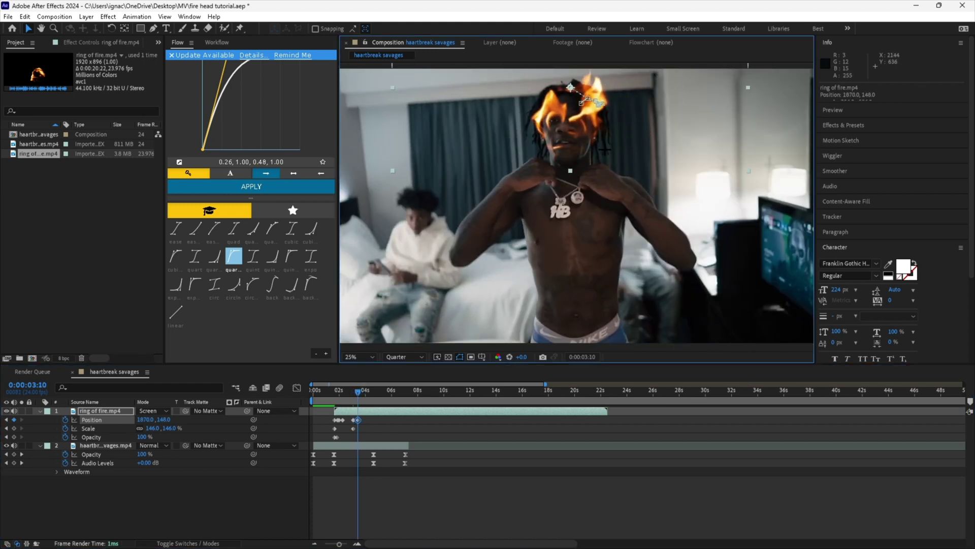
key(Page_Down)
- At 0:00:02:13, move the fire up onto the man's head at about 2137, 176, set Scale to 123%, and save the project
click(348, 391)
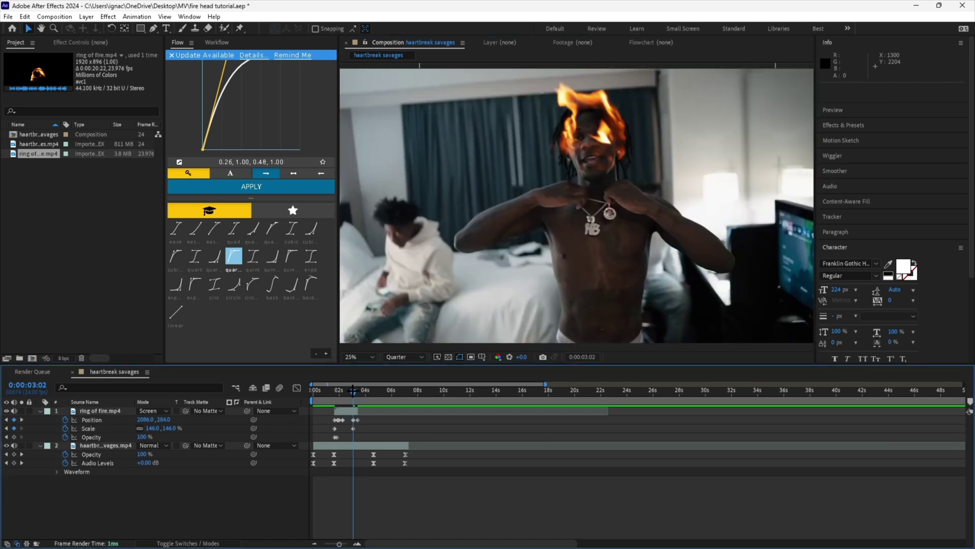
drag(348, 391, 346, 392)
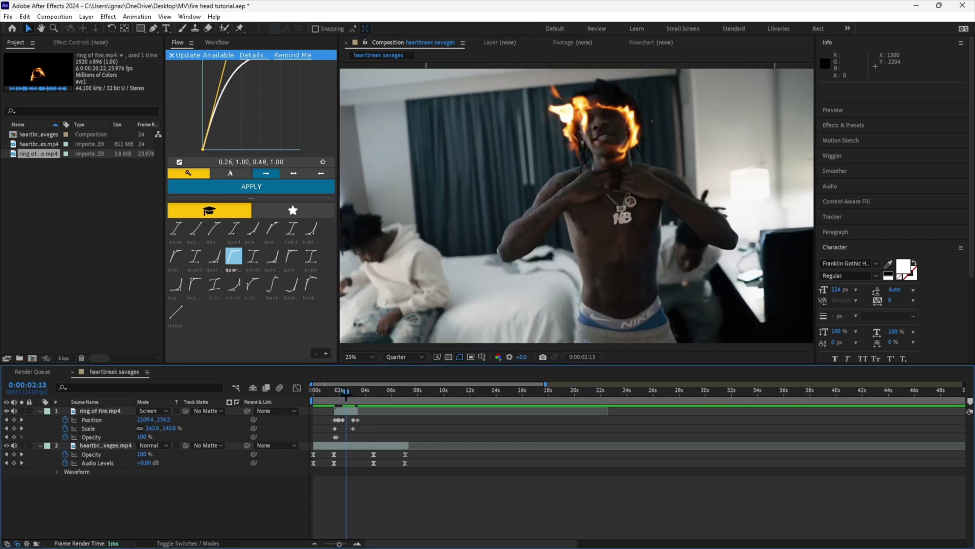
click(350, 413)
drag(686, 110, 691, 97)
drag(150, 428, 141, 428)
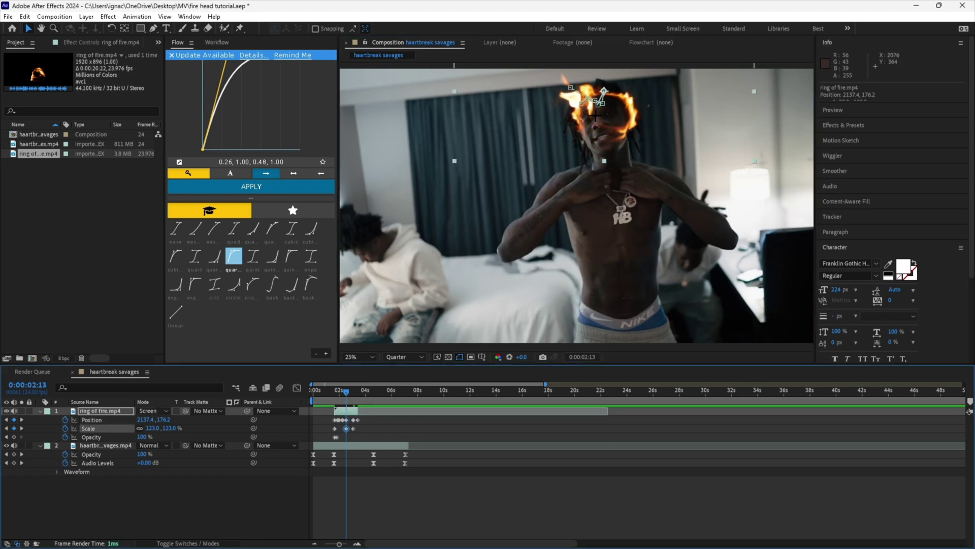
drag(613, 120, 612, 123)
key(ctrl+s)
- Preview the fire animation from 0:00:01:10 to the end of the shot
drag(346, 392, 331, 394)
key(space)
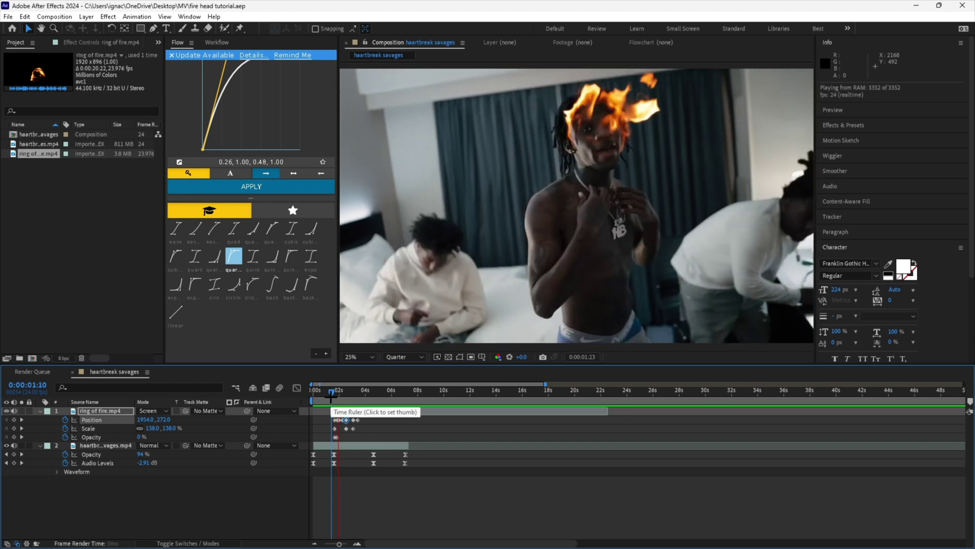
key(space)
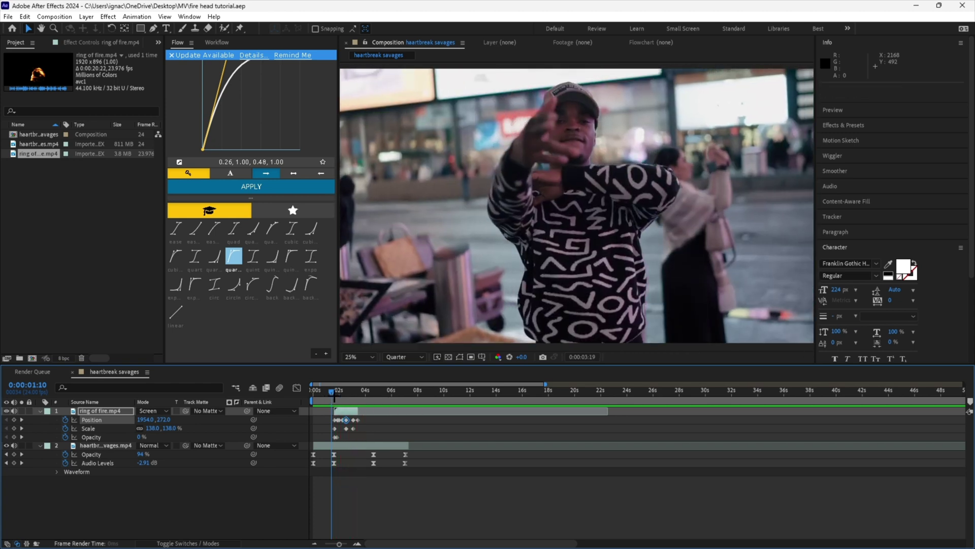
- Pre-compose the ring of fire layer, moving all attributes into the new composition and adjusting its duration to the layer's time span
drag(331, 396, 349, 396)
right_click(517, 237)
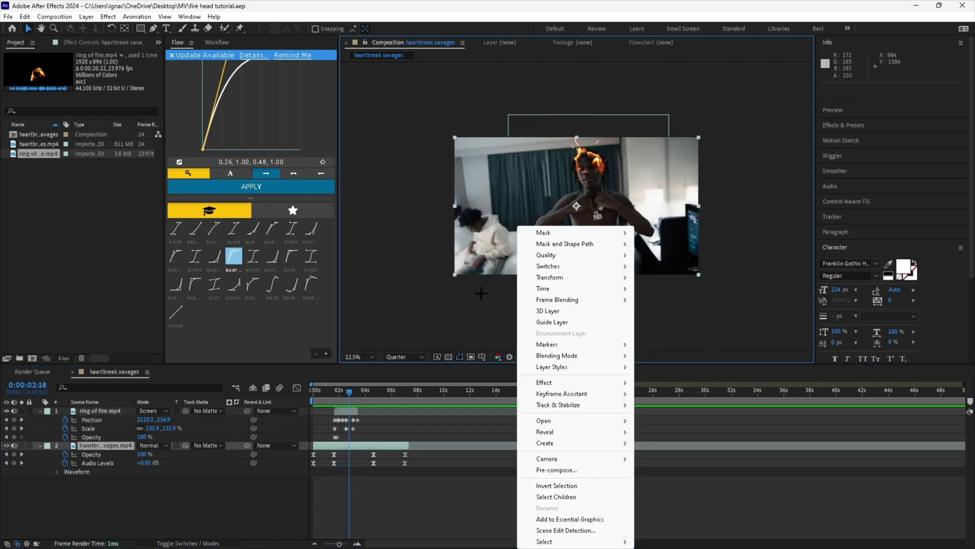
mouse_move(344, 400)
mouse_down()
mouse_move(334, 400)
mouse_move(360, 392)
mouse_move(349, 394)
mouse_up()
click(351, 409)
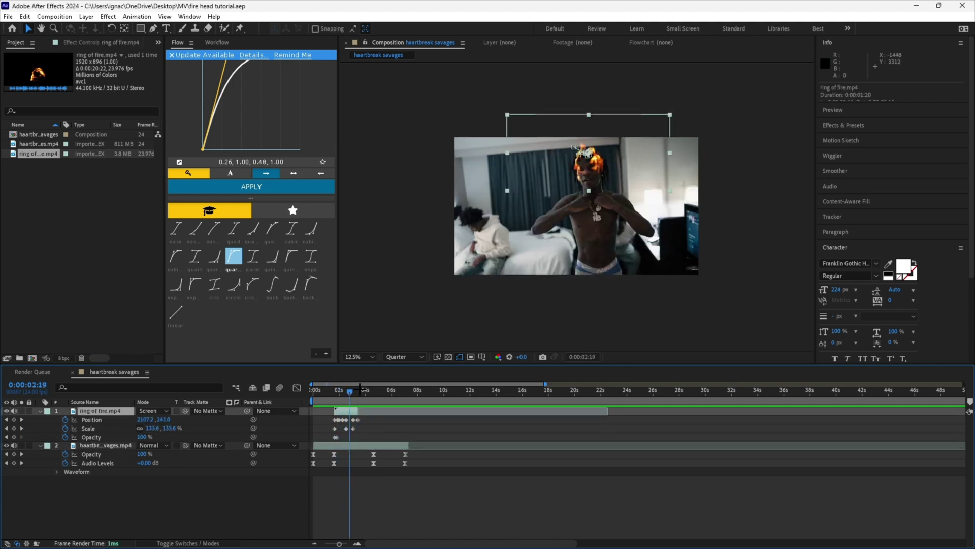
right_click(340, 412)
click(383, 344)
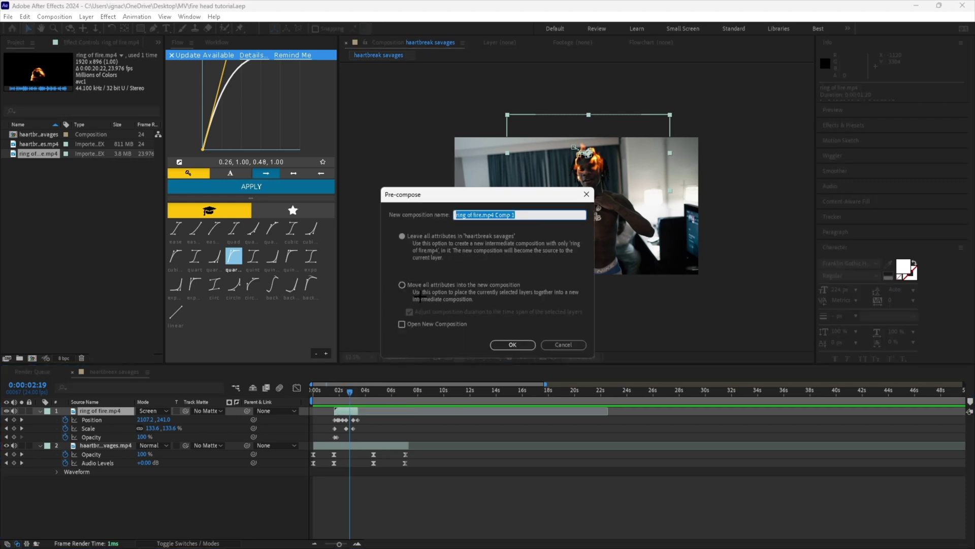
click(403, 285)
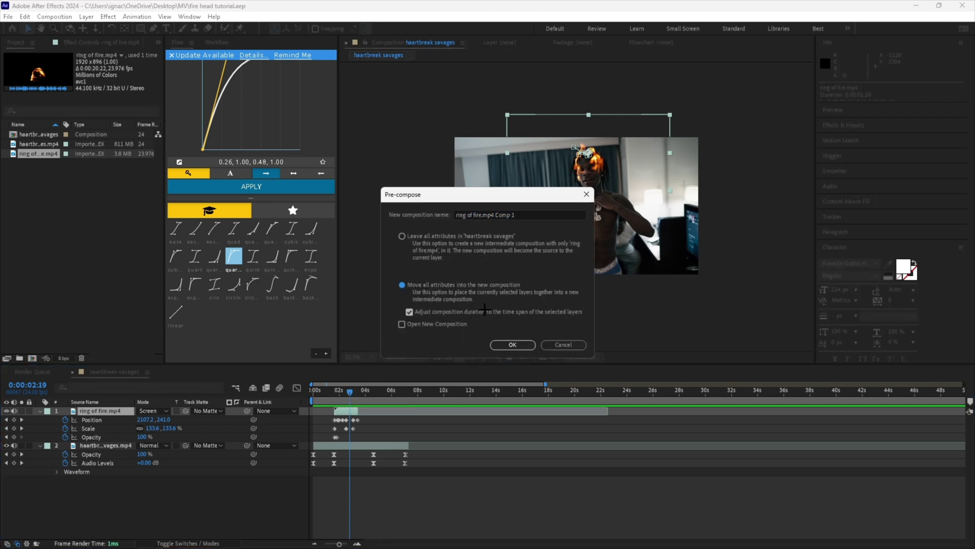
click(503, 345)
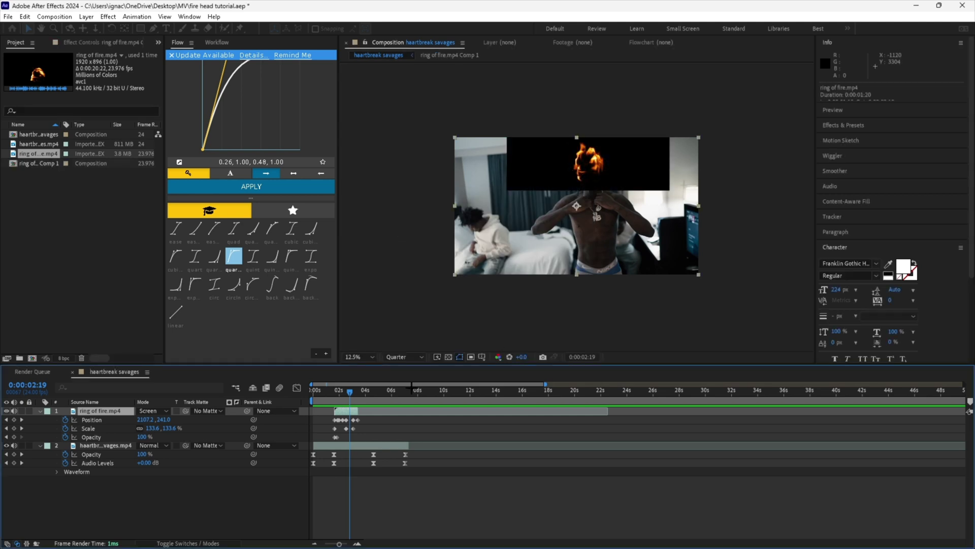
- Set the pre-composed fire layer's blending mode to Add and apply the Deep Glow effect to it
click(155, 410)
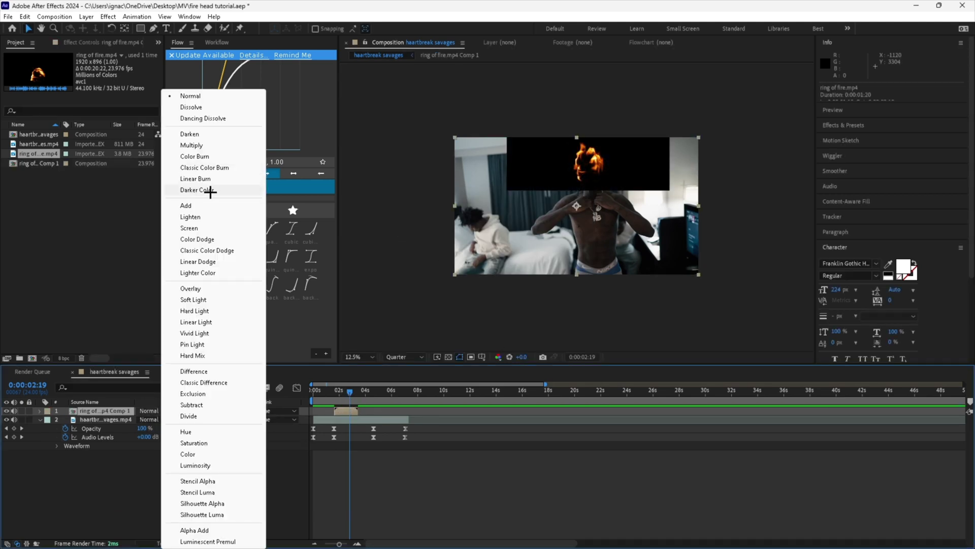
click(219, 205)
key(ctrl+space)
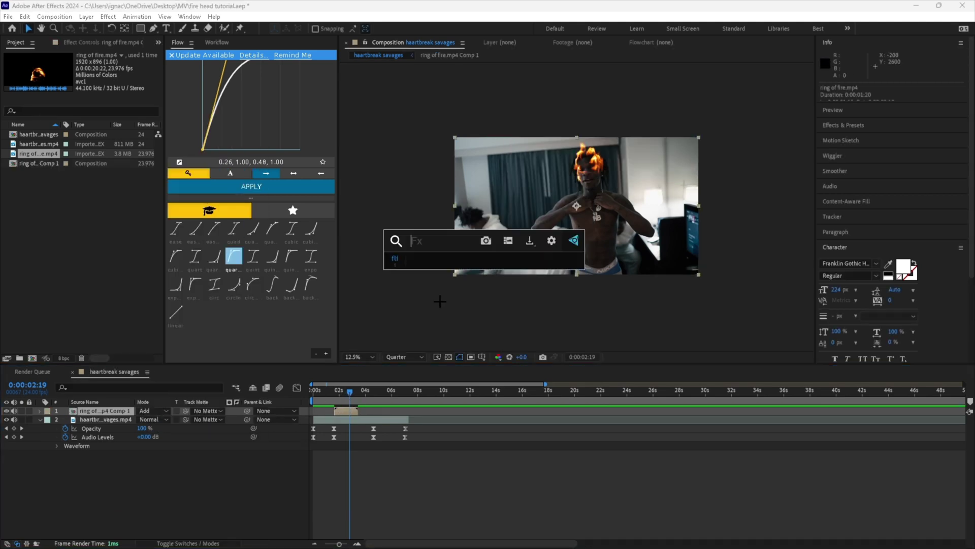
text(deep)
click(426, 269)
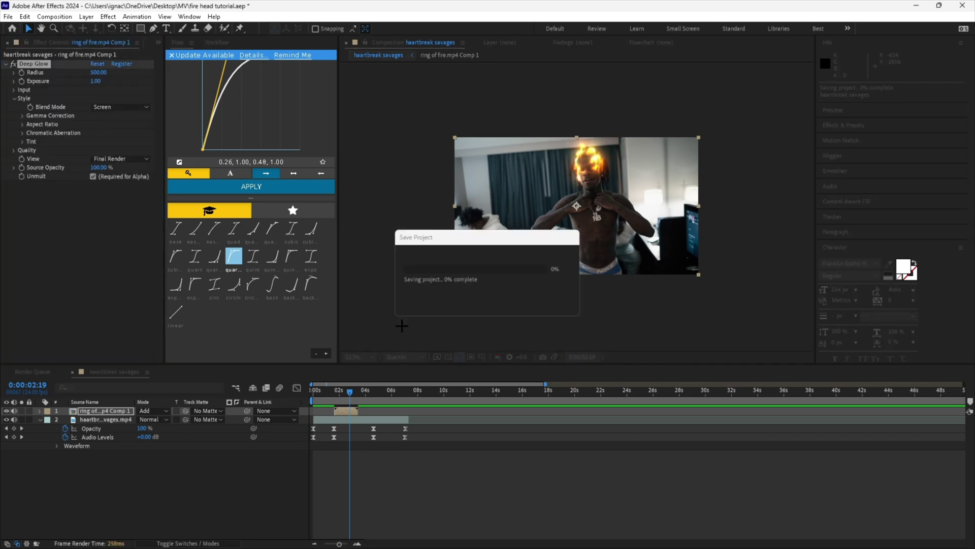
- Set Deep Glow's Radius to 760 and Exposure to 0.38 on the fire layer, and preview the shot from 0:00:01:12
mouse_move(101, 82)
mouse_down()
mouse_move(74, 86)
mouse_move(113, 73)
mouse_up()
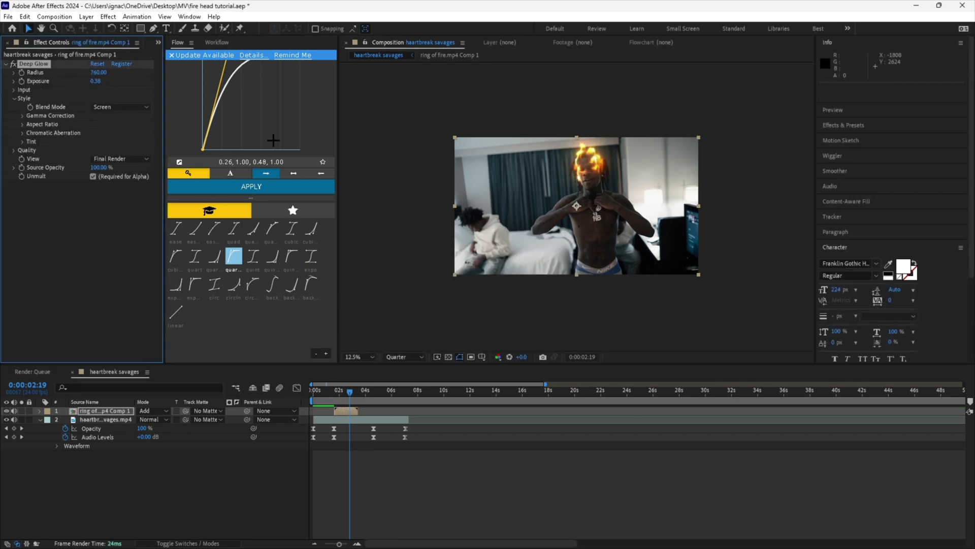
scroll(516, 248, up, 1)
mouse_move(336, 389)
mouse_down()
mouse_move(325, 397)
mouse_move(344, 396)
mouse_up()
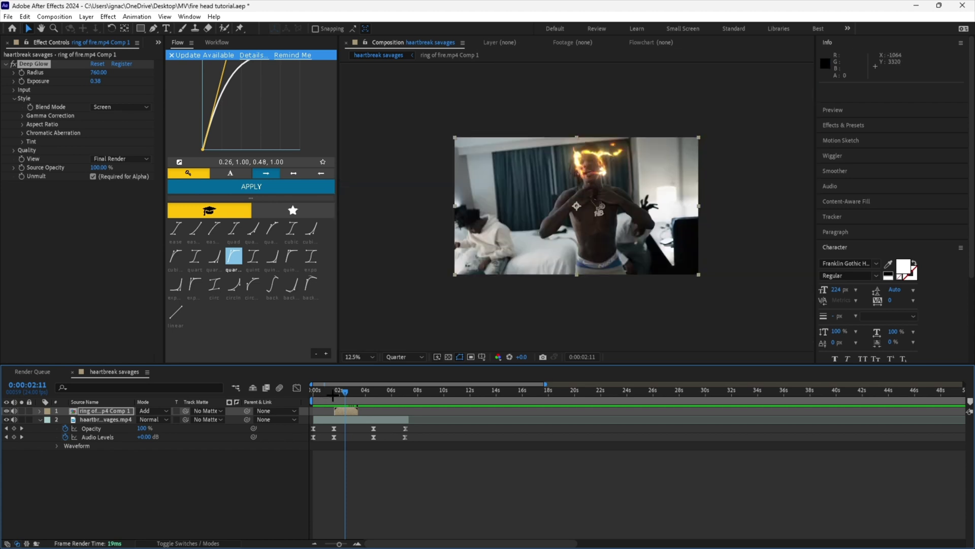
click(333, 396)
key(space)
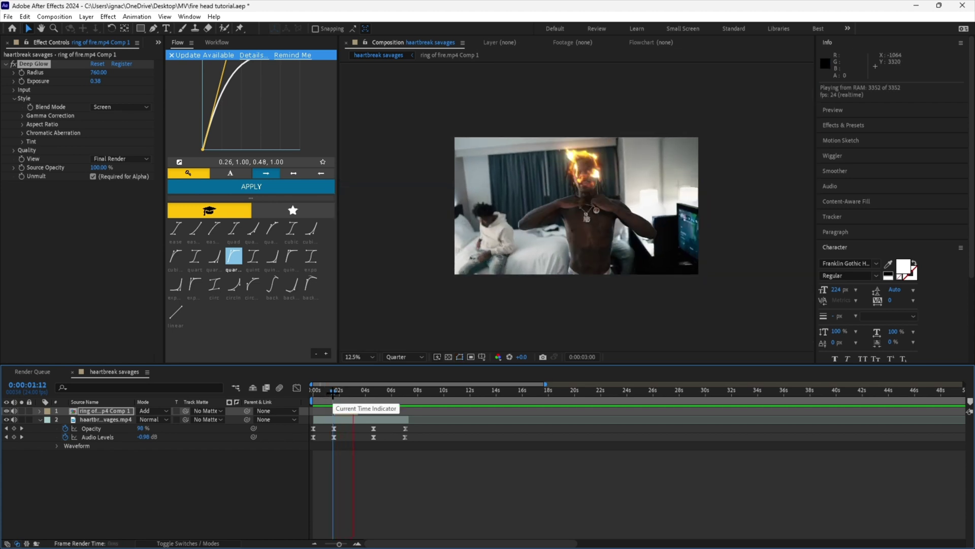
click(334, 395)
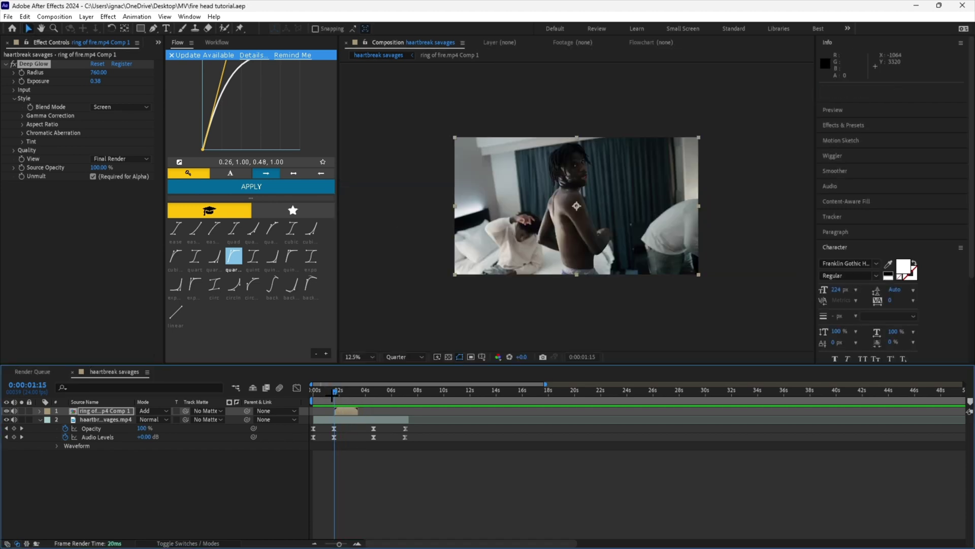
- Create a full-frame 3840 x 2160 px orange solid in colour FF9C00
drag(331, 396, 334, 399)
right_click(308, 410)
mouse_move(338, 413)
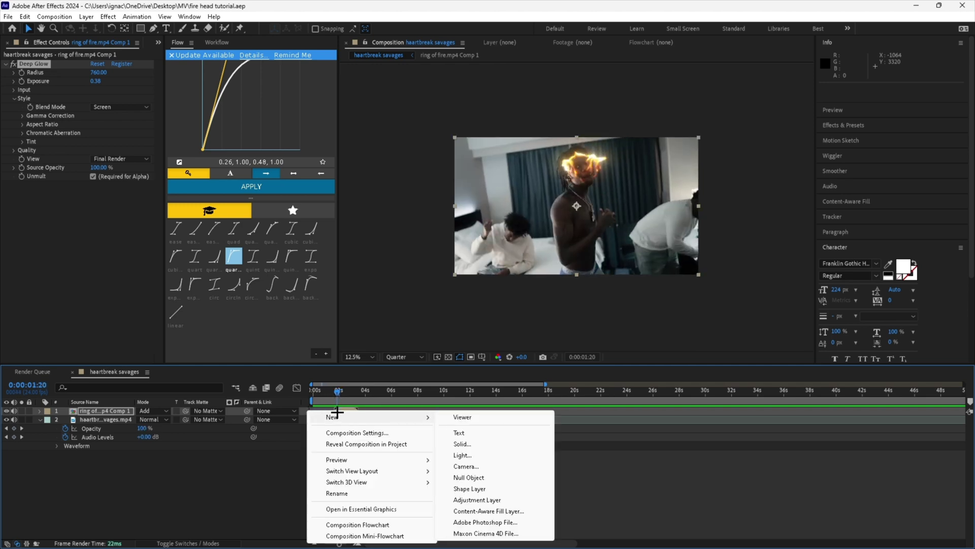
click(460, 443)
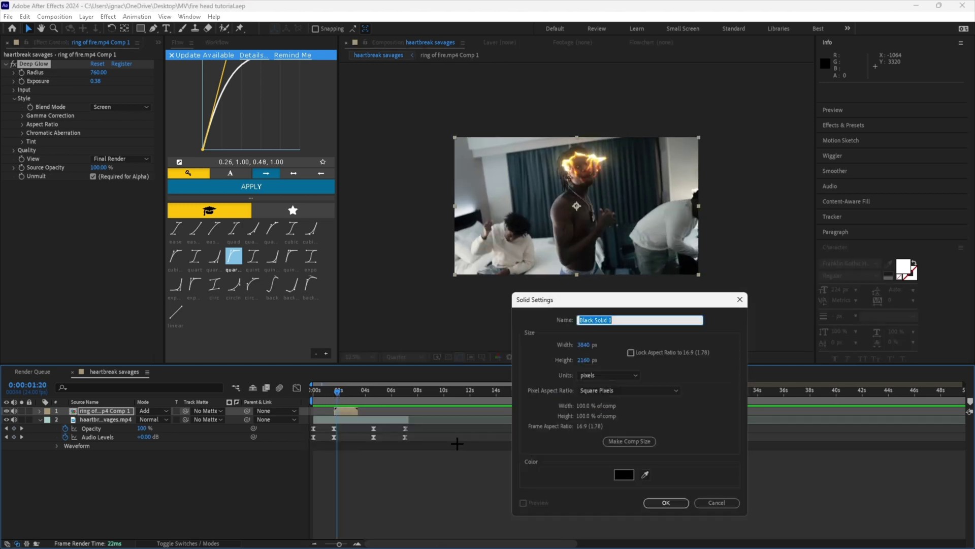
click(622, 473)
text(FFC000)
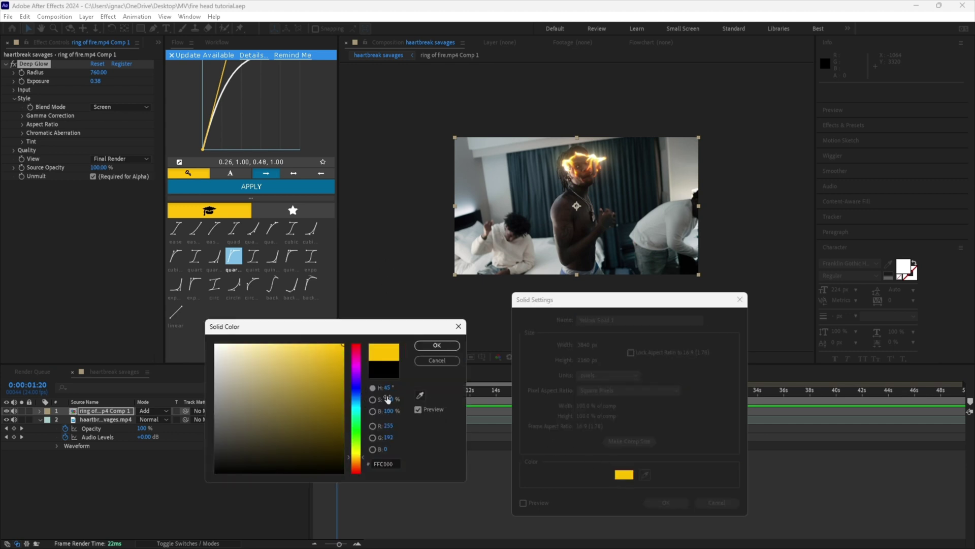
drag(363, 458, 362, 461)
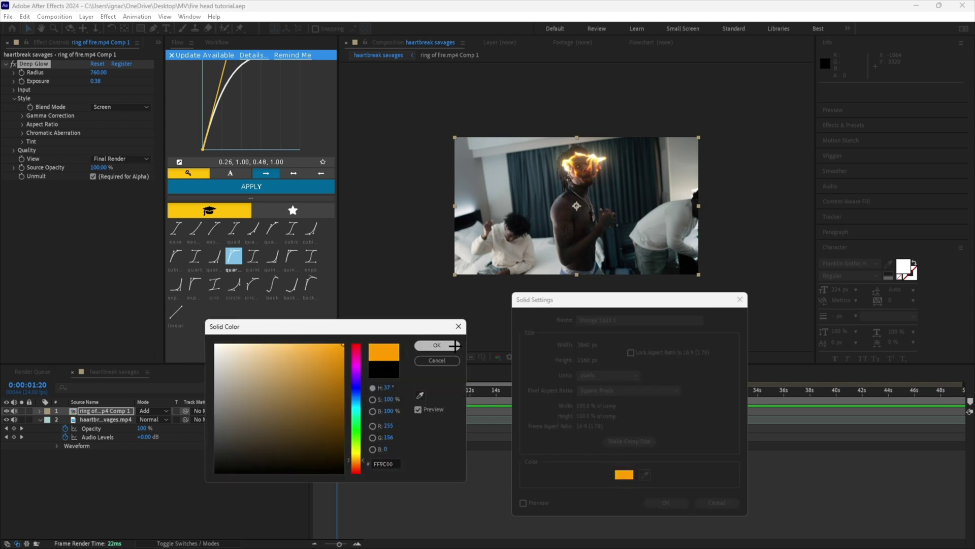
click(454, 346)
click(649, 500)
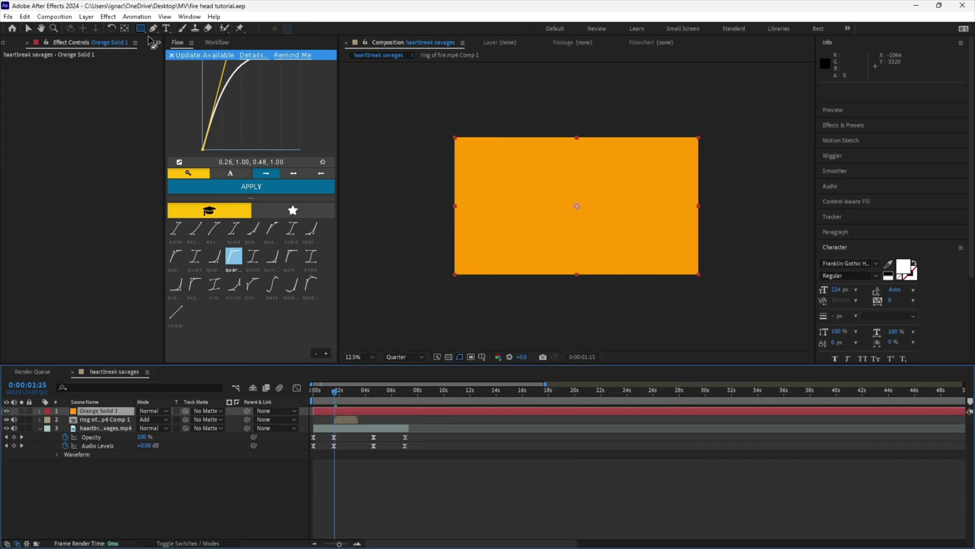
- At 0:00:01:15, draw an elliptical mask on the orange solid, rotate it about -24° over the man's face, and start keyframing its Mask Path
drag(553, 165, 585, 193)
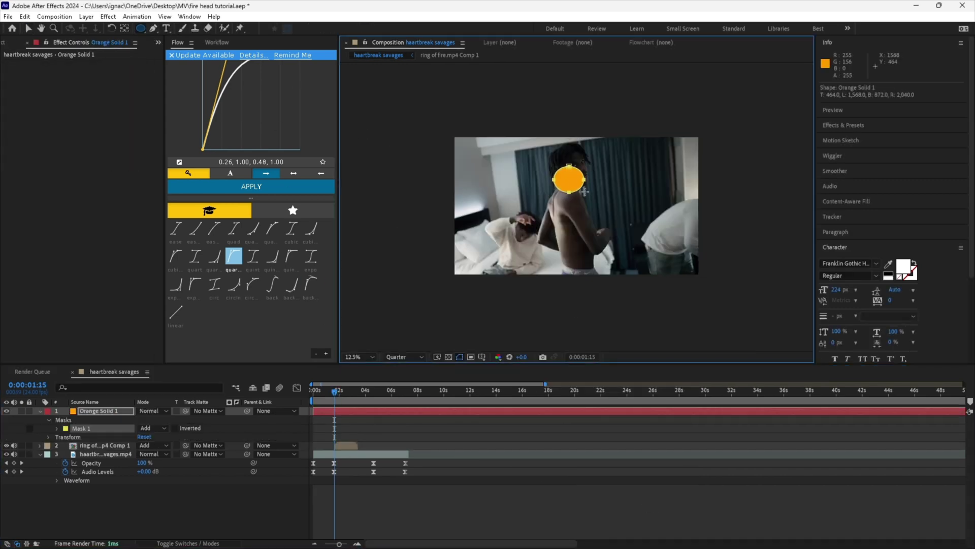
key(v)
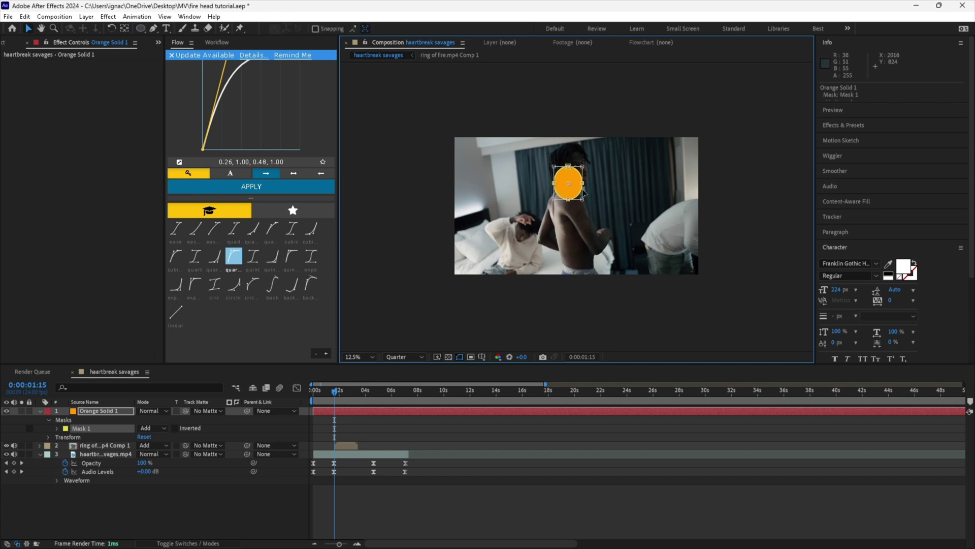
scroll(584, 192, up, 4)
drag(587, 229, 590, 193)
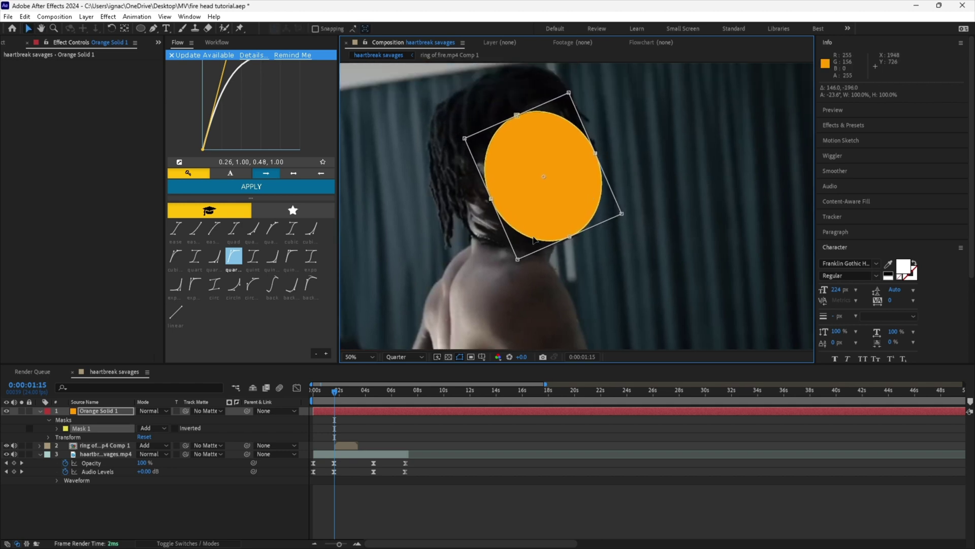
key(m)
click(68, 428)
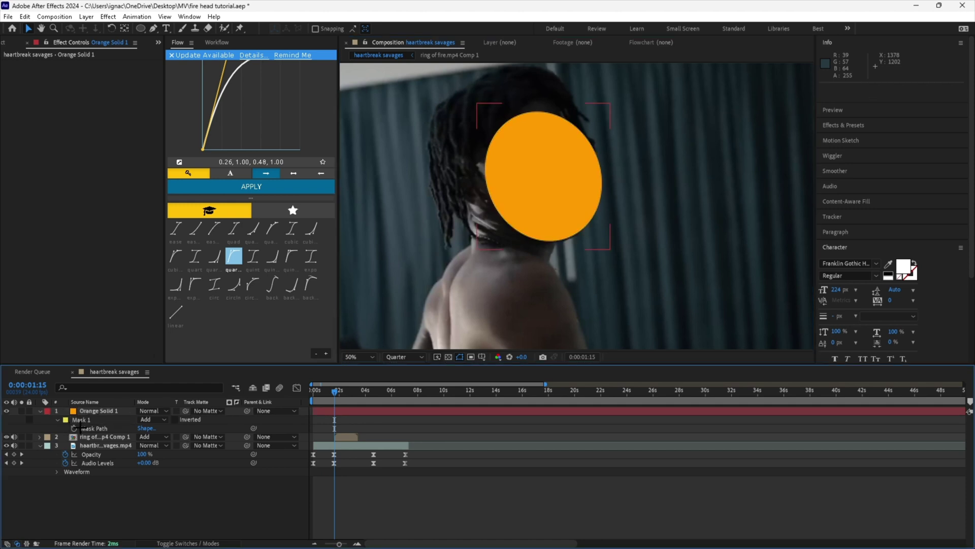
click(85, 429)
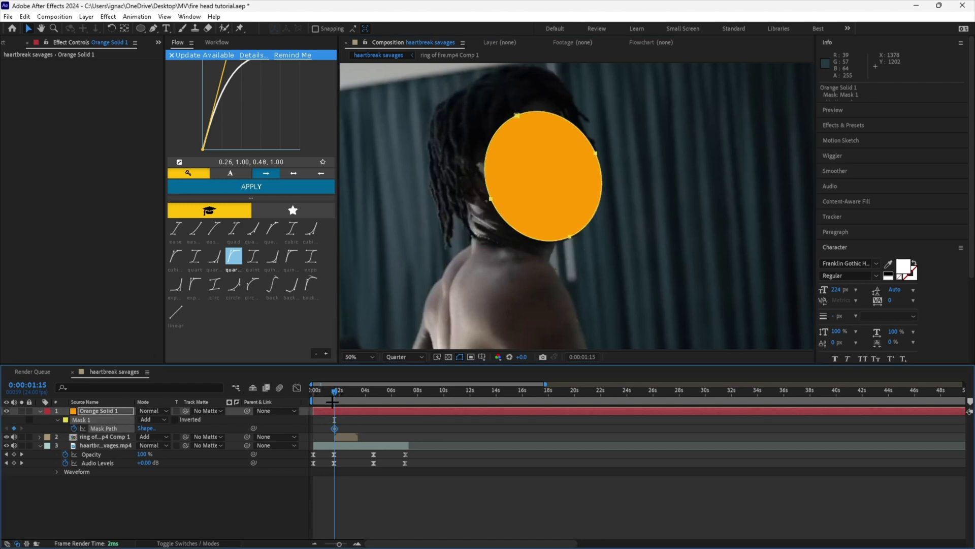
- At 0:00:01:22, move the orange mask by about 134, -34 px to follow the man's face
drag(335, 398, 338, 398)
double_click(593, 217)
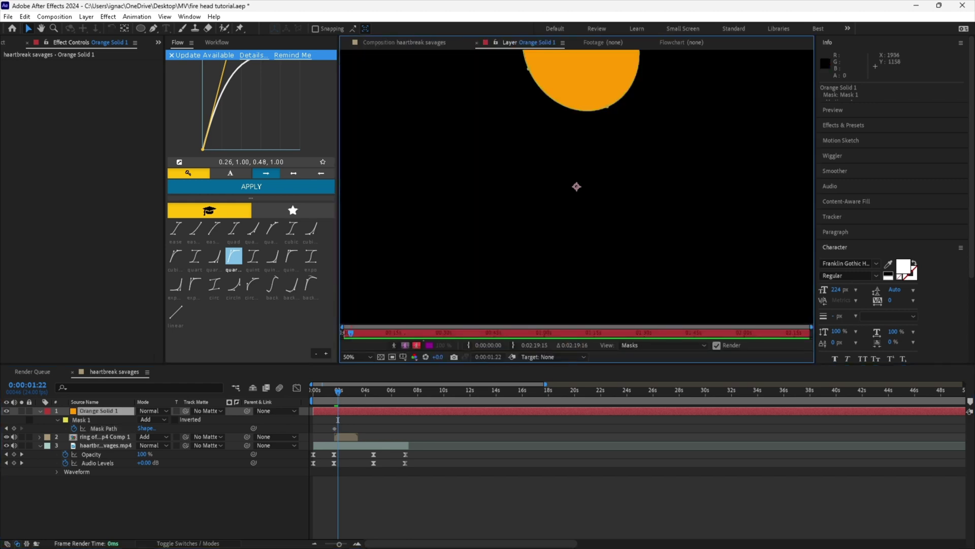
click(389, 42)
double_click(595, 207)
drag(559, 187, 594, 182)
- At 0:00:02:02, rotate the orange mask about 10.6° and move it by about 38, 70 px onto the man's face
drag(338, 394, 341, 394)
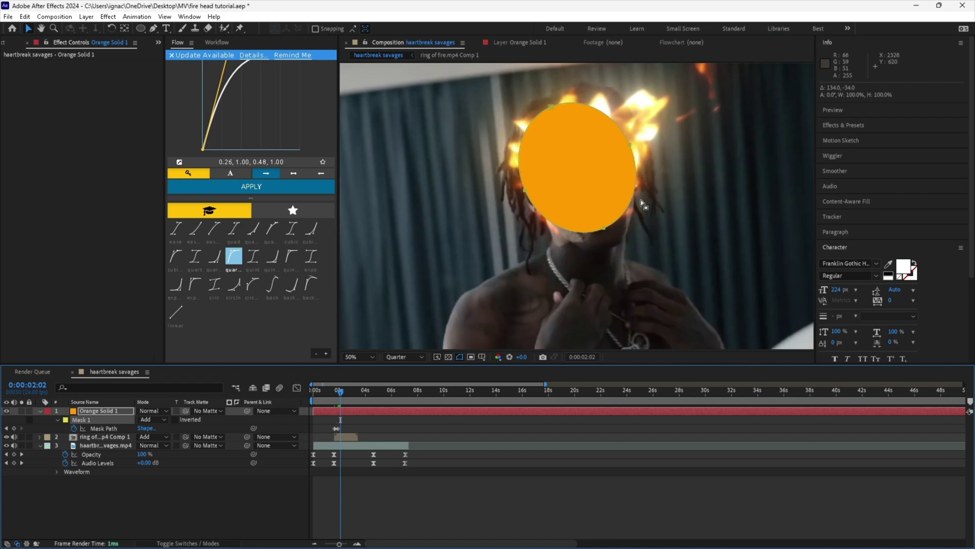
double_click(628, 208)
drag(662, 203, 654, 218)
drag(616, 201, 626, 218)
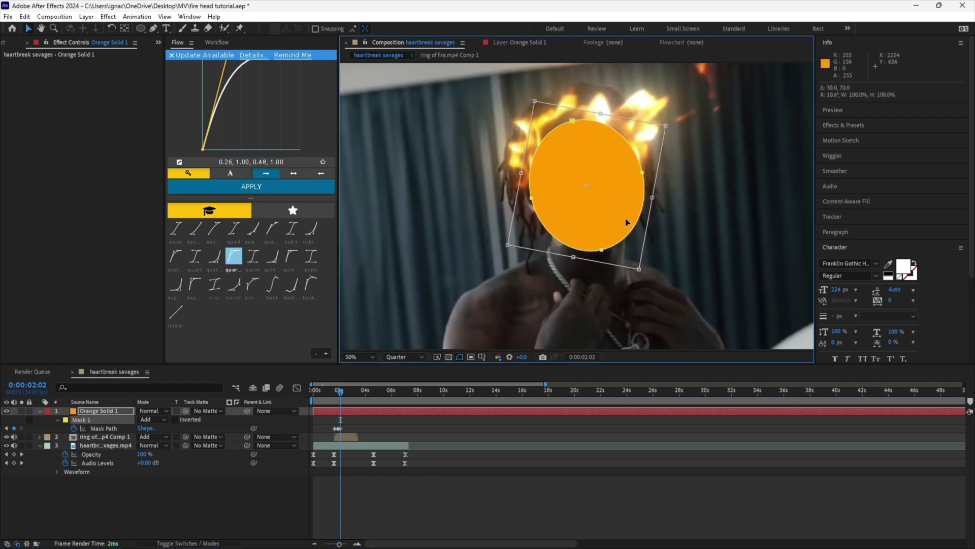
- At 0:00:02:12, rotate the orange mask about 8° and move it up by about 54 px onto the man's face
drag(340, 391, 346, 391)
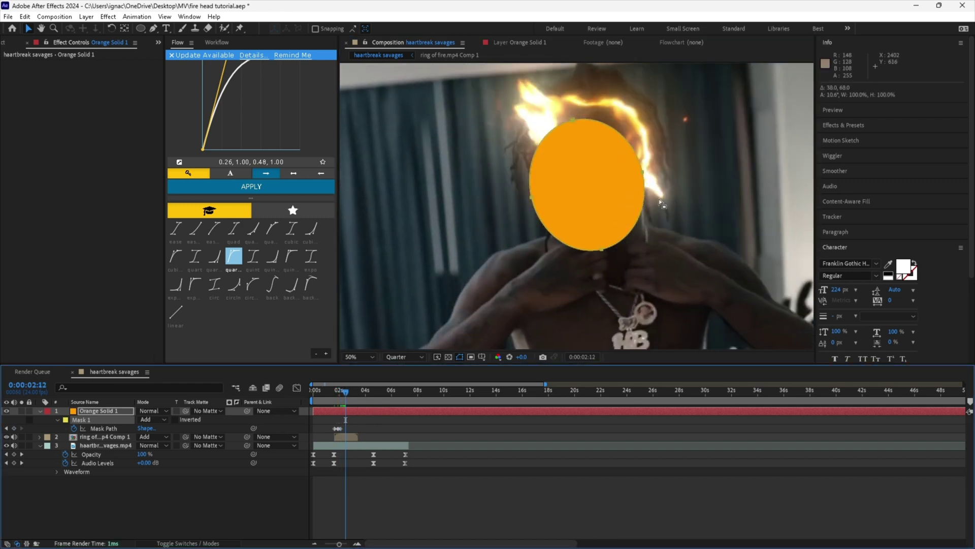
double_click(639, 205)
drag(659, 202, 657, 213)
drag(627, 208, 629, 194)
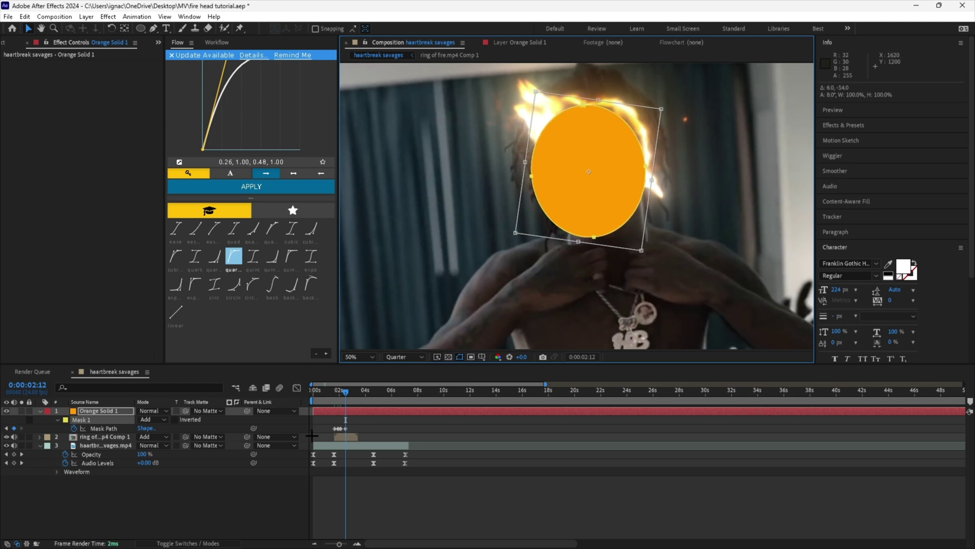
- Move the orange mask down onto the face at 0:00:03:00, and refit it a few frames earlier with a rotation of about -2°
drag(346, 391, 352, 391)
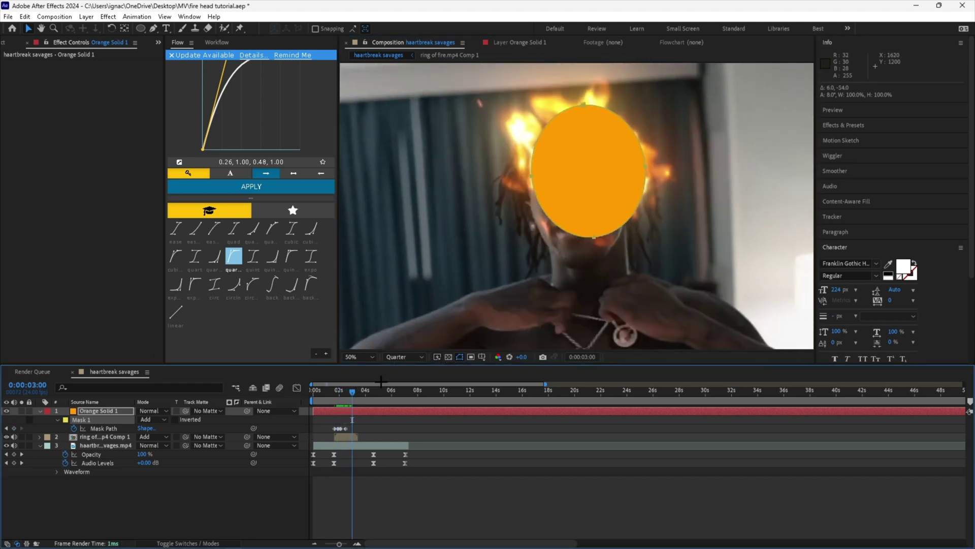
drag(640, 205, 630, 228)
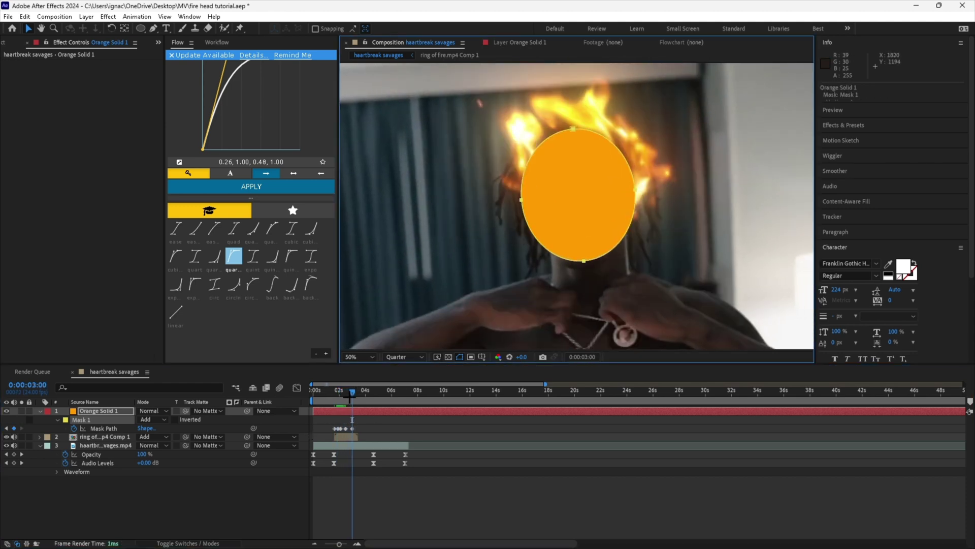
drag(350, 395, 347, 396)
double_click(644, 191)
drag(663, 239, 638, 201)
- At 0:00:03:07, move the orange mask up and left to cover the man's face
drag(353, 389, 355, 393)
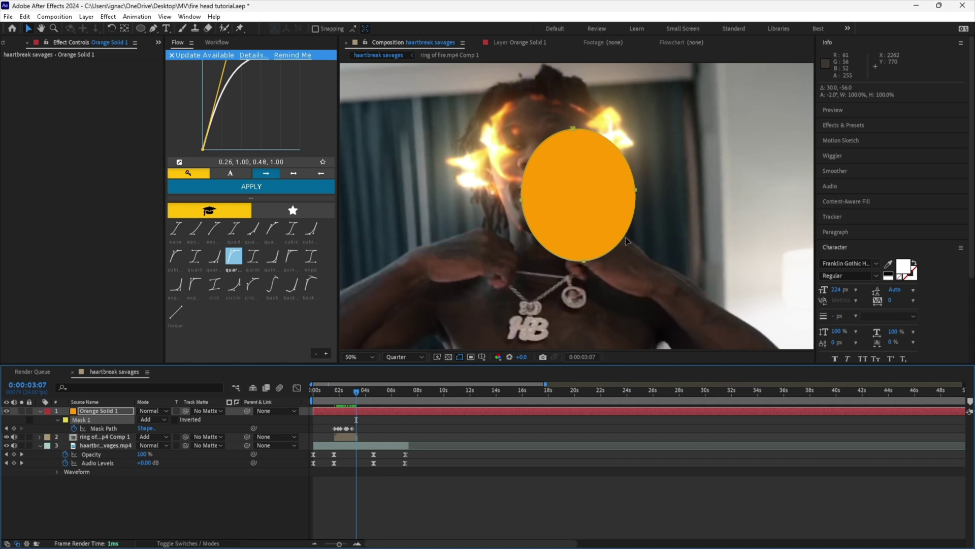
double_click(602, 223)
drag(602, 223, 574, 201)
- Split the orange solid at 0:00:03:11, where the next shot begins, and delete the part after the cut
key(Page_Down)
key(Page_Down)
key(Page_Down)
key(Page_Down)
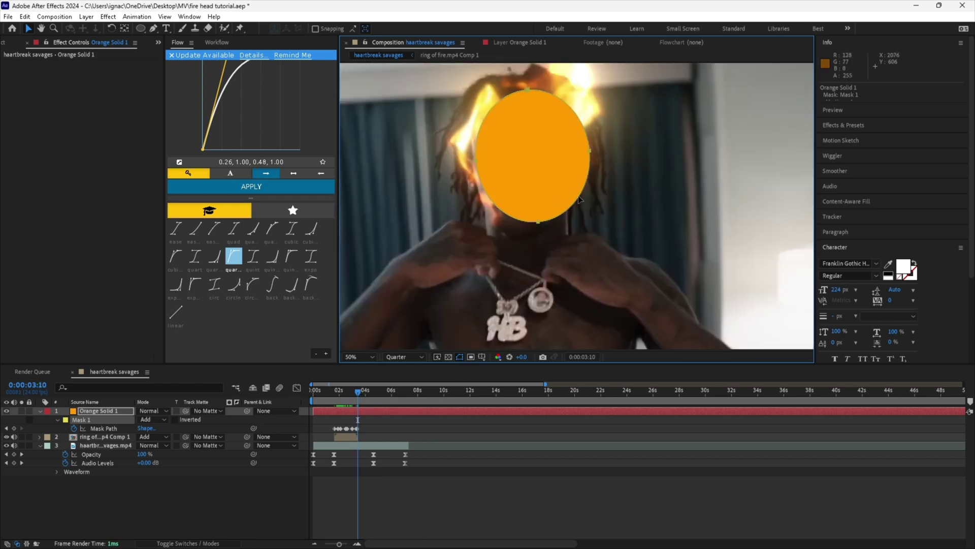
key(Page_Down)
key(ctrl+shift+d)
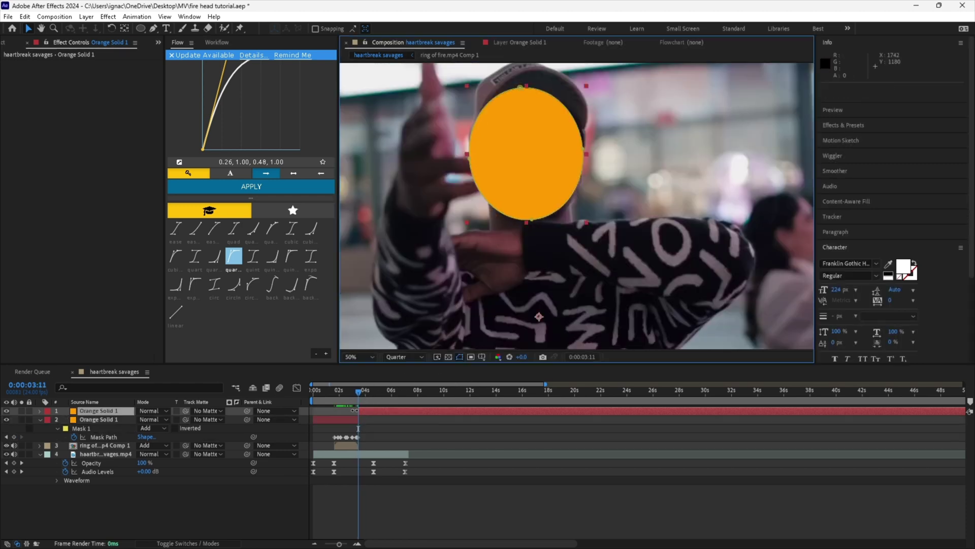
key(Delete)
- Split the orange solid at the fire layer's start, 0:00:01:15, and delete the part before it
click(347, 437)
key(i)
click(343, 412)
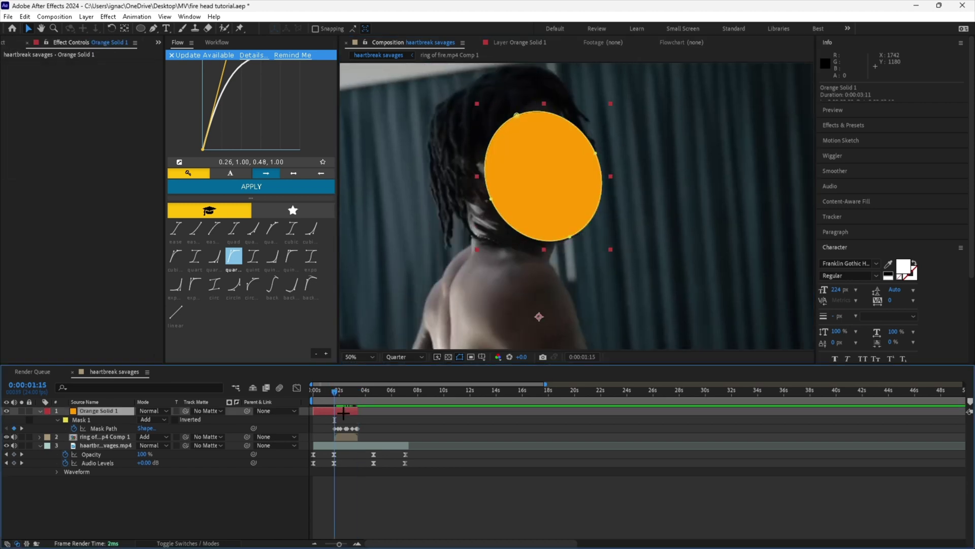
key(ctrl+shift+d)
click(326, 419)
key(Delete)
- Feather the orange solid's mask by 175 px and set the layer's blending mode to Add
mouse_move(336, 391)
mouse_down()
mouse_move(356, 387)
mouse_move(343, 393)
mouse_up()
click(344, 415)
key(f)
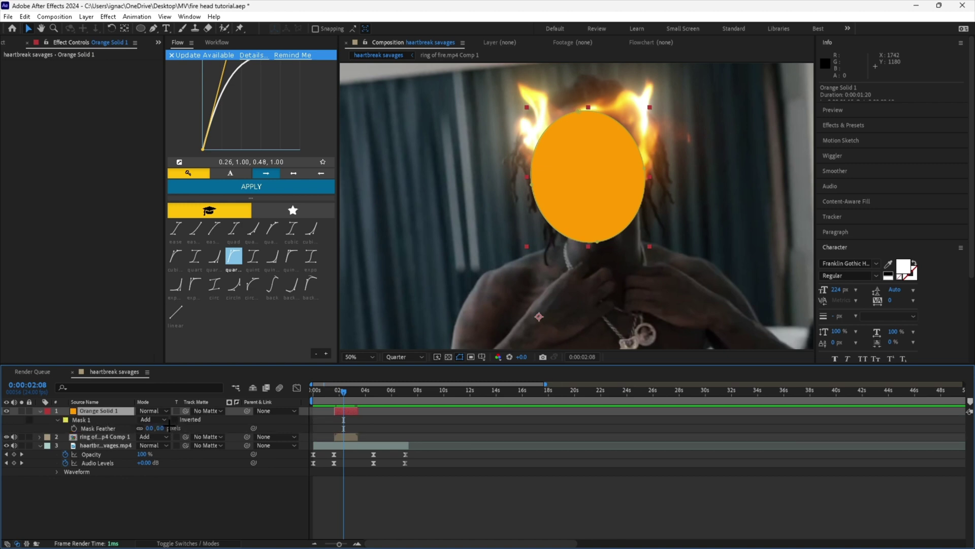
drag(149, 428, 230, 420)
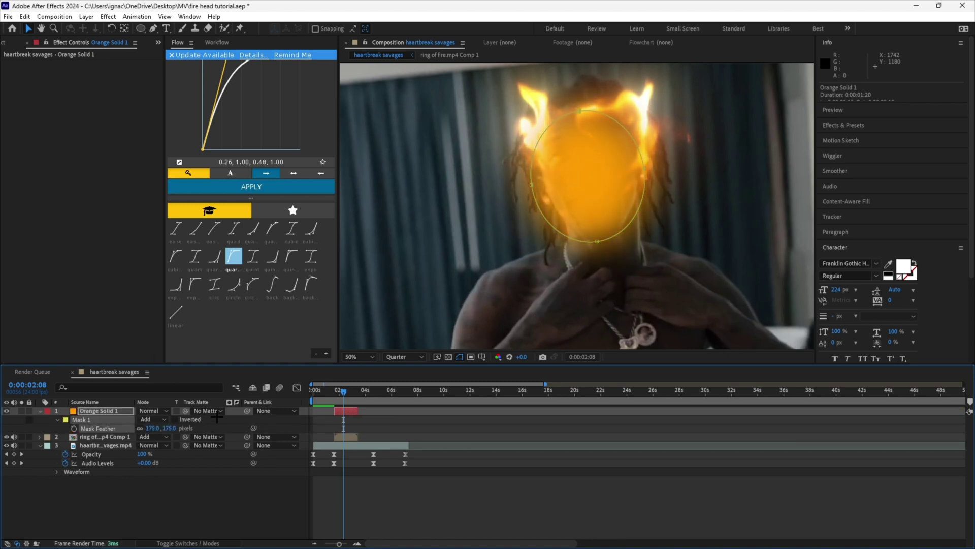
click(155, 410)
click(175, 204)
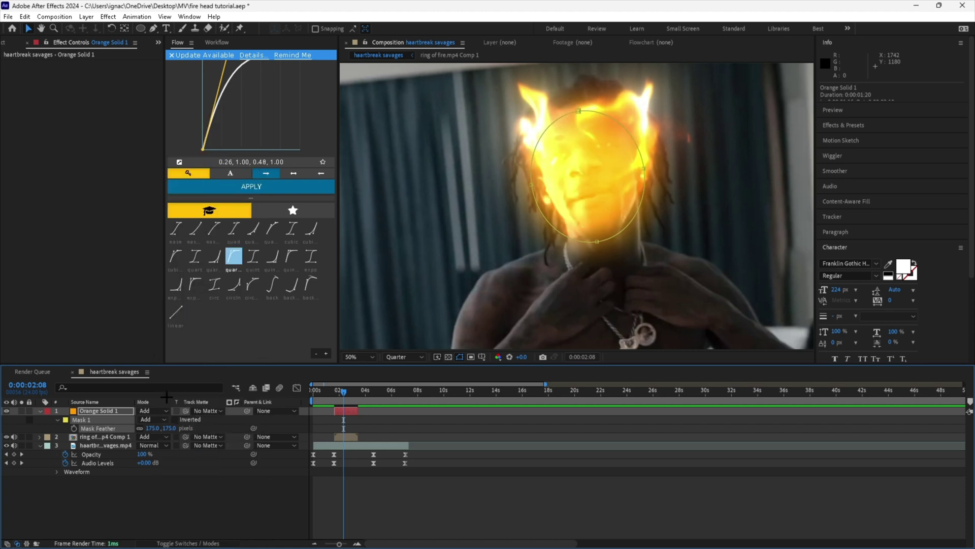
- Place the orange solid beneath the fire layer, lower its Opacity to 26%, and preview the result
drag(99, 411, 110, 428)
key(t)
scroll(587, 256, down, 2)
key(space)
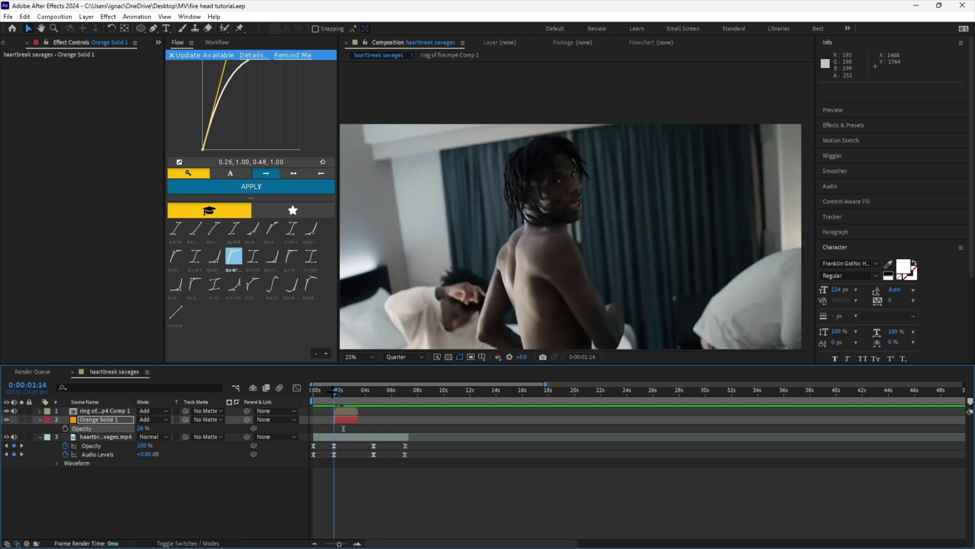
- Keyframe the orange solid's Opacity from 0% at 0:00:01:15 to 26% at 0:00:02:00
drag(332, 392, 337, 392)
click(337, 410)
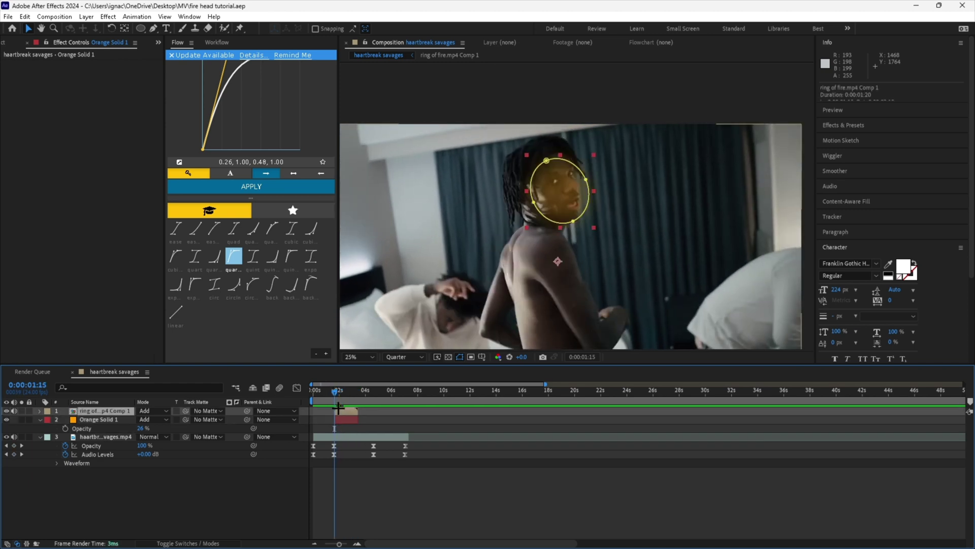
key(i)
key(t)
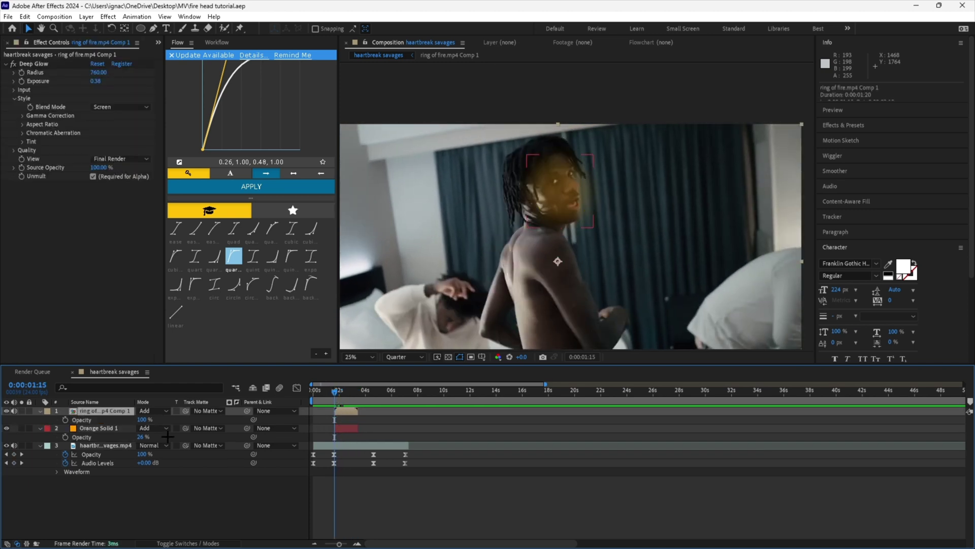
click(65, 437)
drag(139, 438, 73, 441)
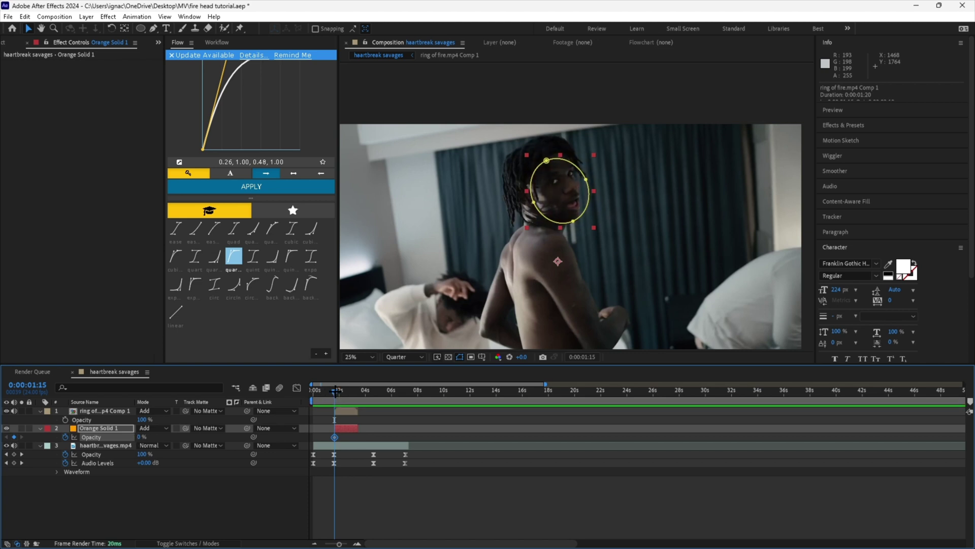
drag(335, 390, 339, 390)
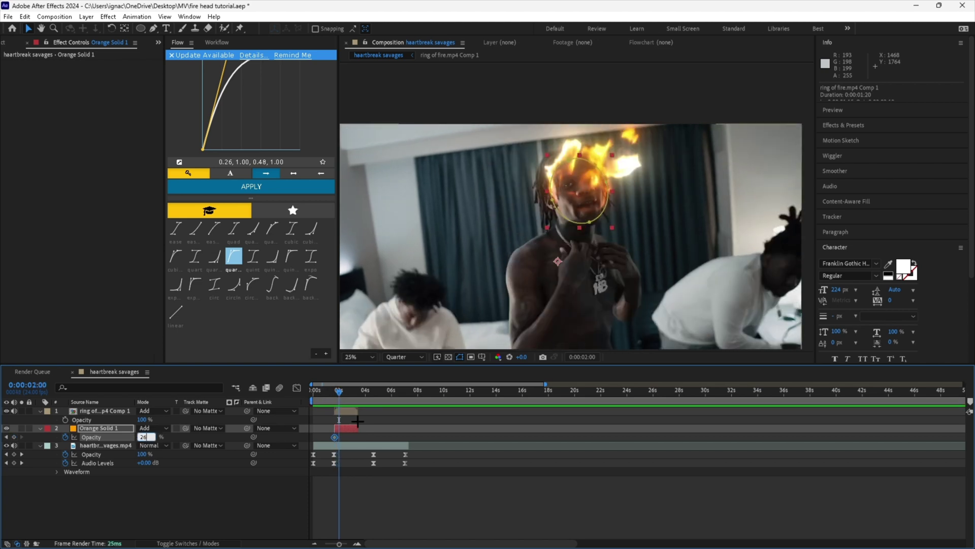
text(26)
key(Return)
- Check the orange face glow around 0:00:02:07, and preview the fire shot from 0:00:01:12
mouse_move(341, 390)
mouse_down()
mouse_move(361, 391)
mouse_move(343, 394)
mouse_up()
click(569, 414)
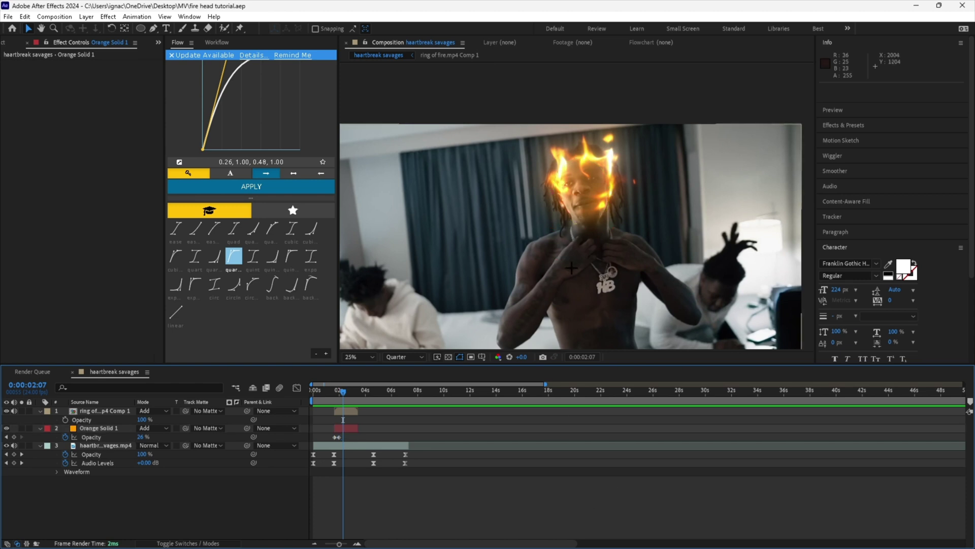
drag(335, 393, 334, 393)
key(space)
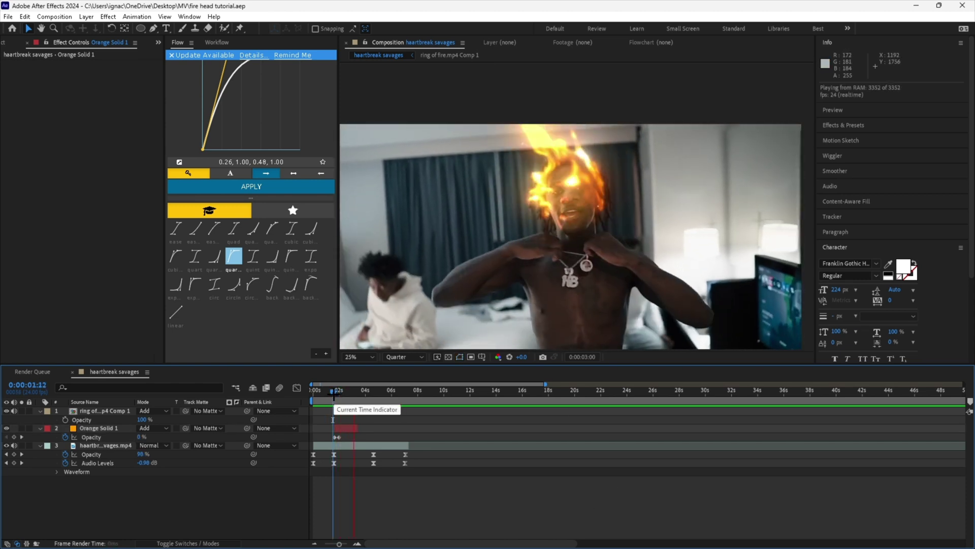
- Add an adjustment layer and place it between the ring of fire comp and the orange solid
click(339, 391)
click(341, 412)
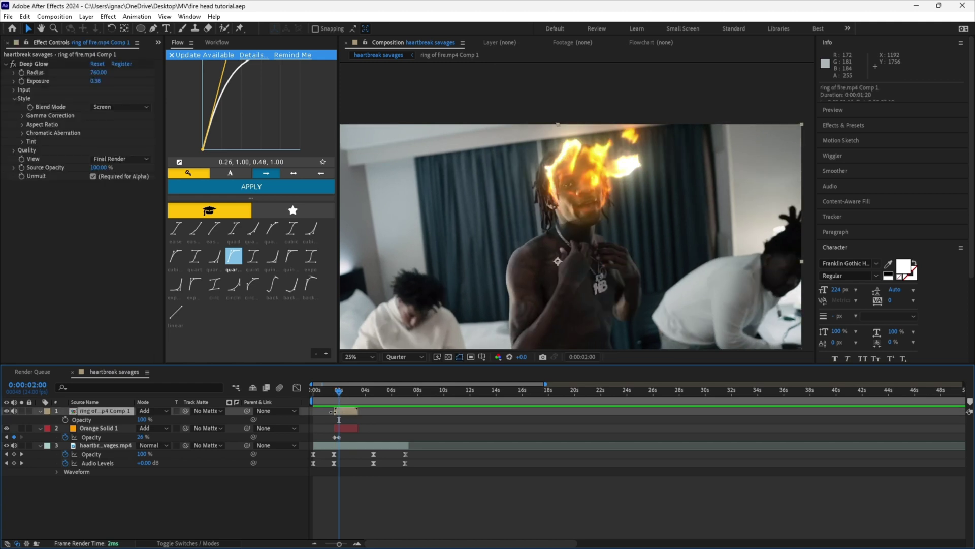
right_click(302, 410)
mouse_move(337, 417)
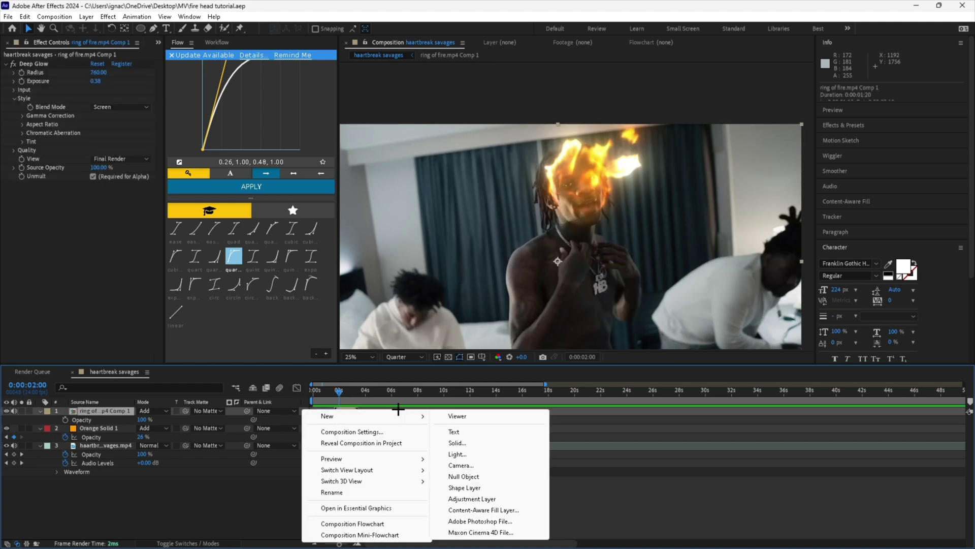
click(480, 499)
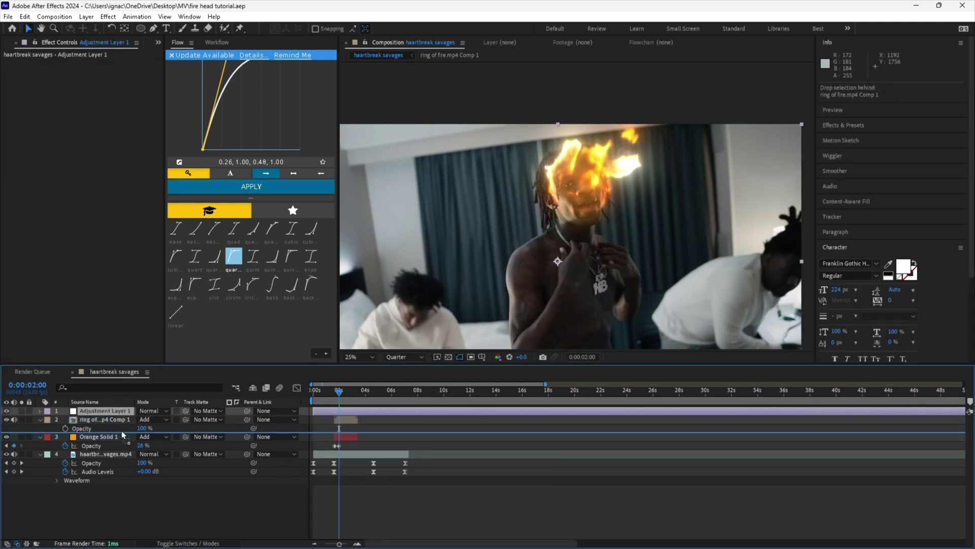
drag(123, 435, 124, 433)
- Trim the adjustment layer to the fire clip's span by cutting it at 0:00:01:14 and 0:00:03:10 and deleting the excess pieces
click(334, 392)
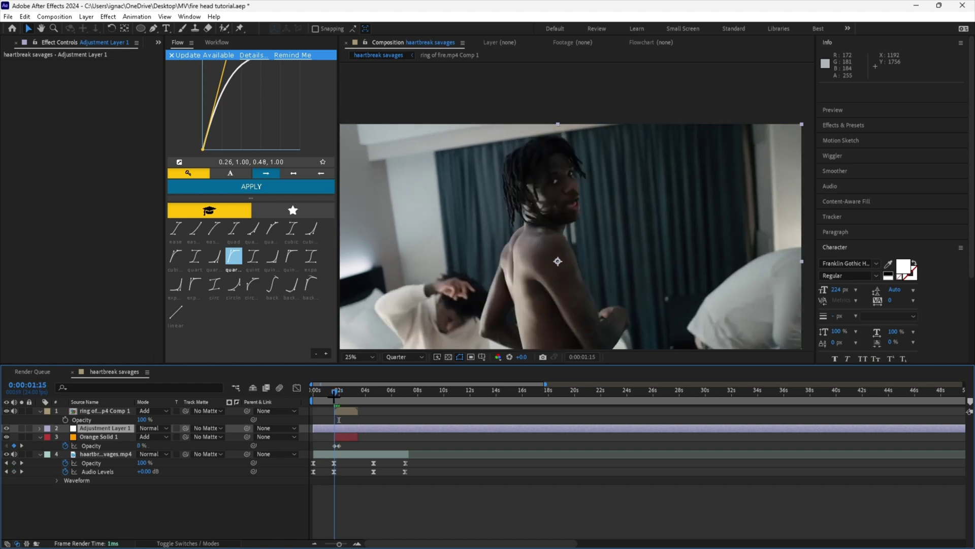
click(334, 391)
key(ctrl+shift+d)
click(332, 437)
key(Delete)
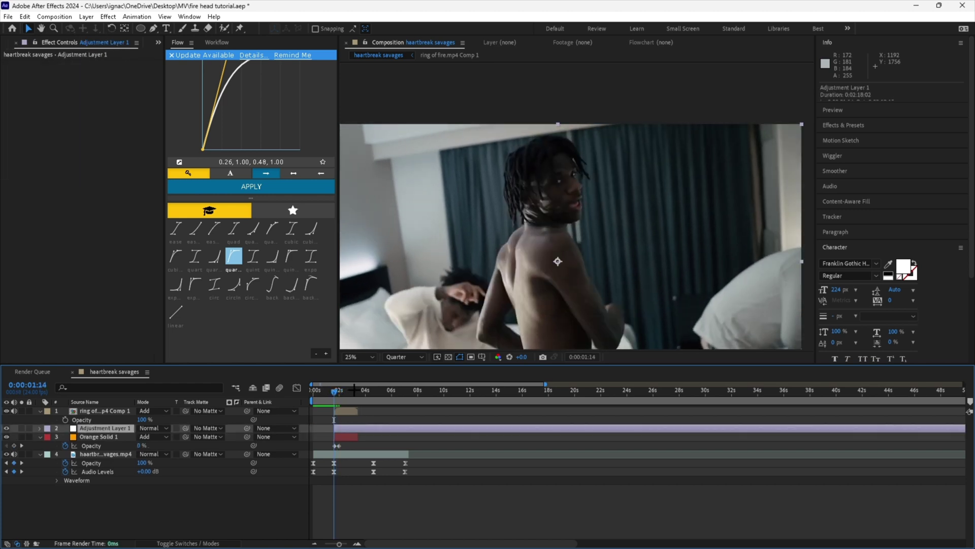
click(359, 390)
drag(359, 390, 357, 390)
key(ctrl+shift+d)
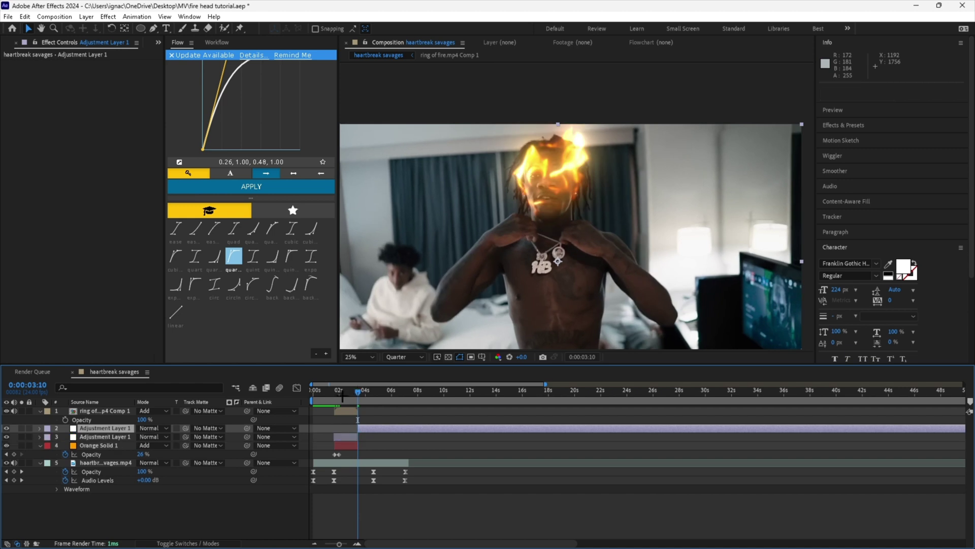
key(Delete)
- Copy the orange solid's Mask Path keyframes onto the adjustment layer, starting at 0:00:01:14
click(333, 392)
click(334, 391)
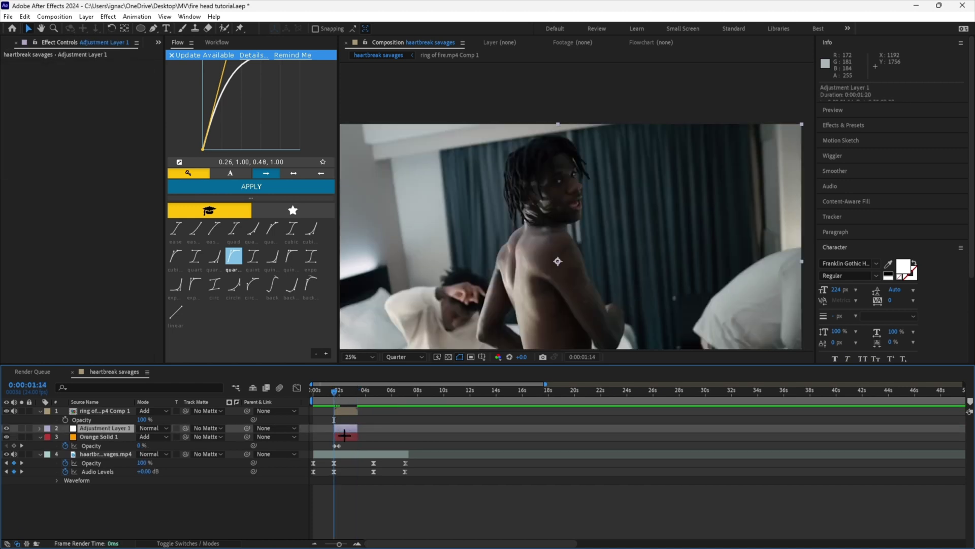
click(138, 436)
key(m)
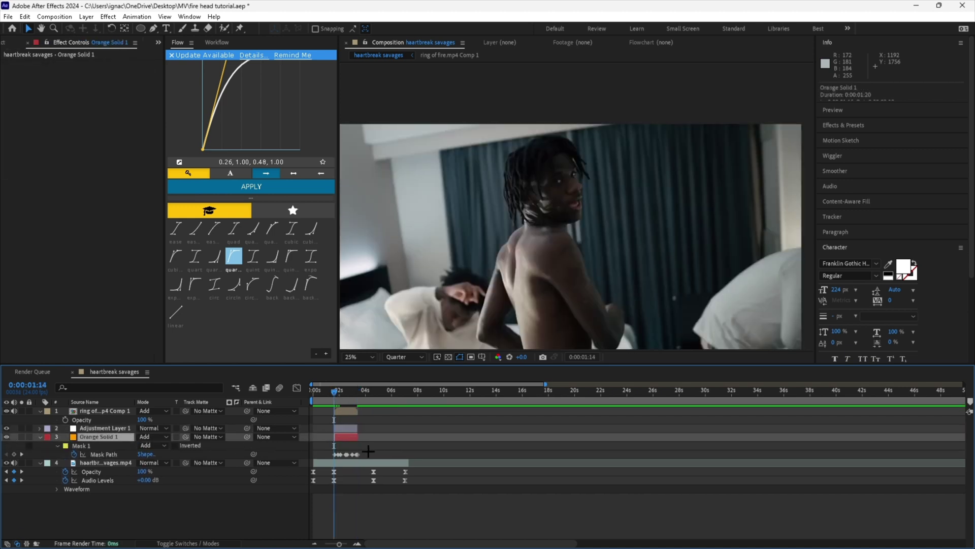
drag(372, 451, 316, 465)
click(345, 428)
key(ctrl+v)
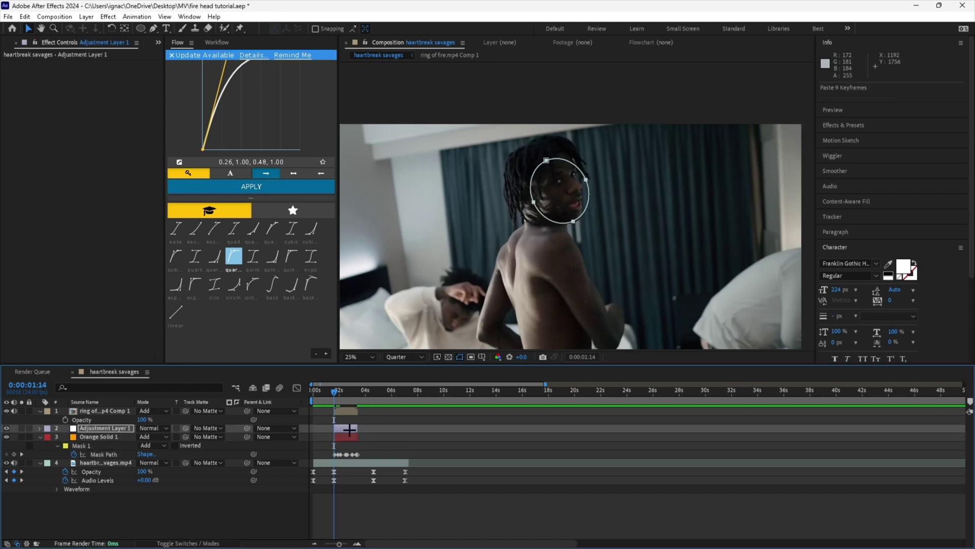
- Feather the adjustment layer's mask by 31 px and apply the uni.Heatwave effect to the layer
drag(337, 393, 342, 394)
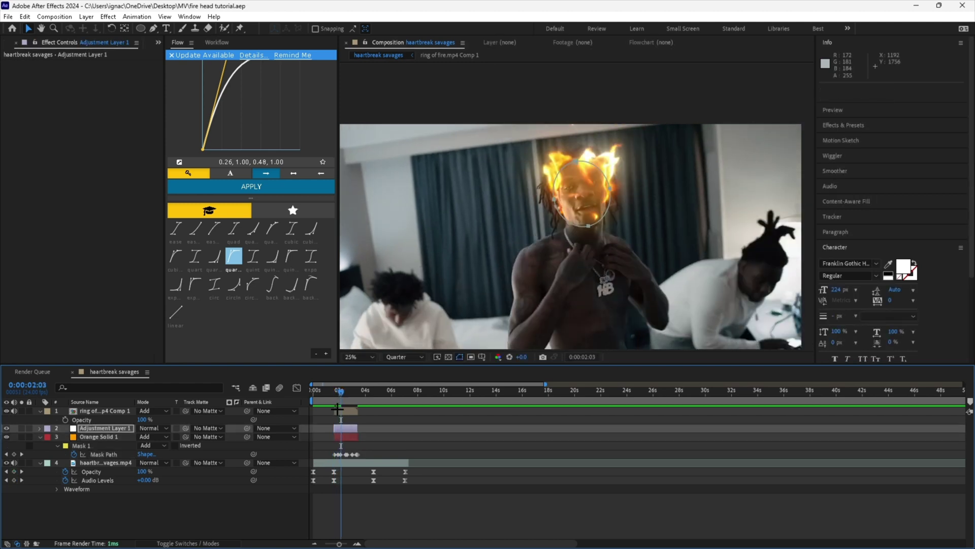
key(f)
drag(152, 446, 161, 445)
key(ctrl+space)
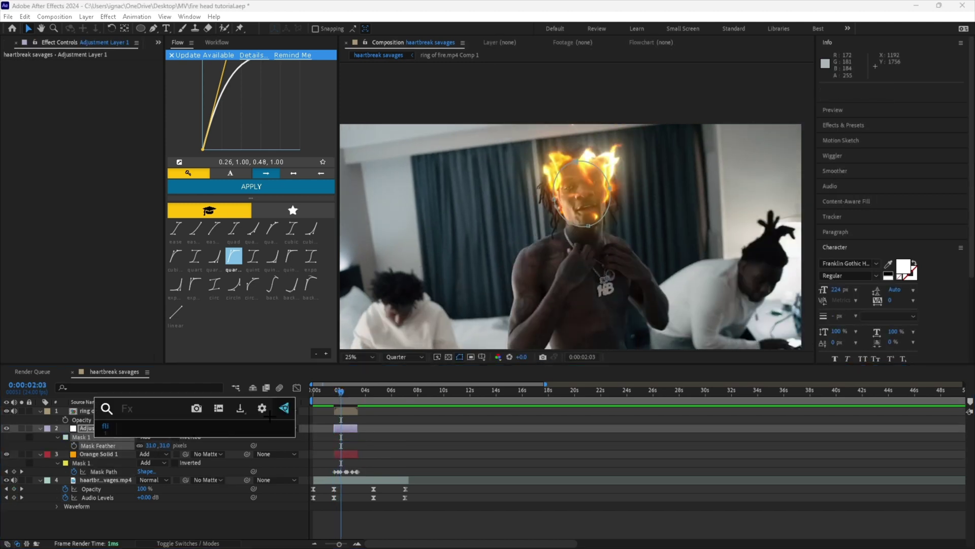
text(heat)
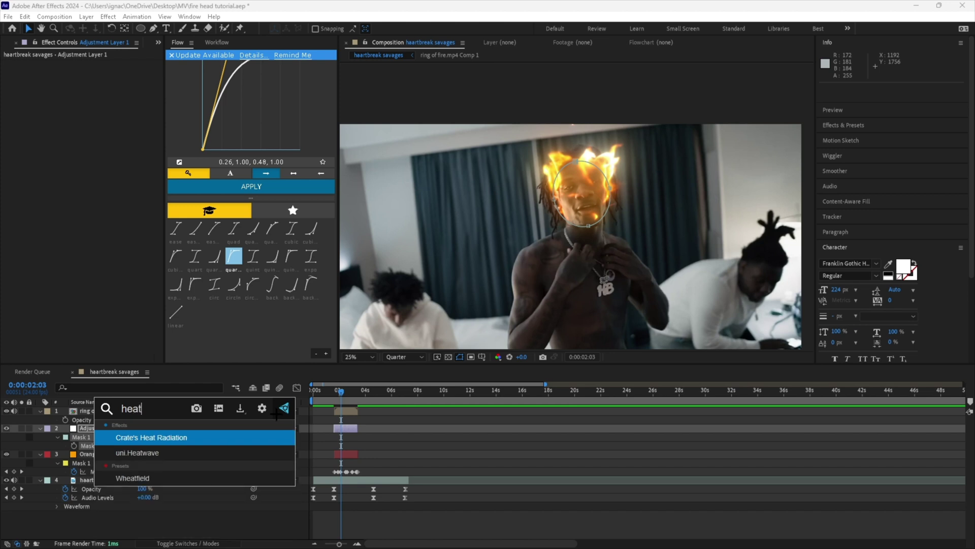
click(169, 452)
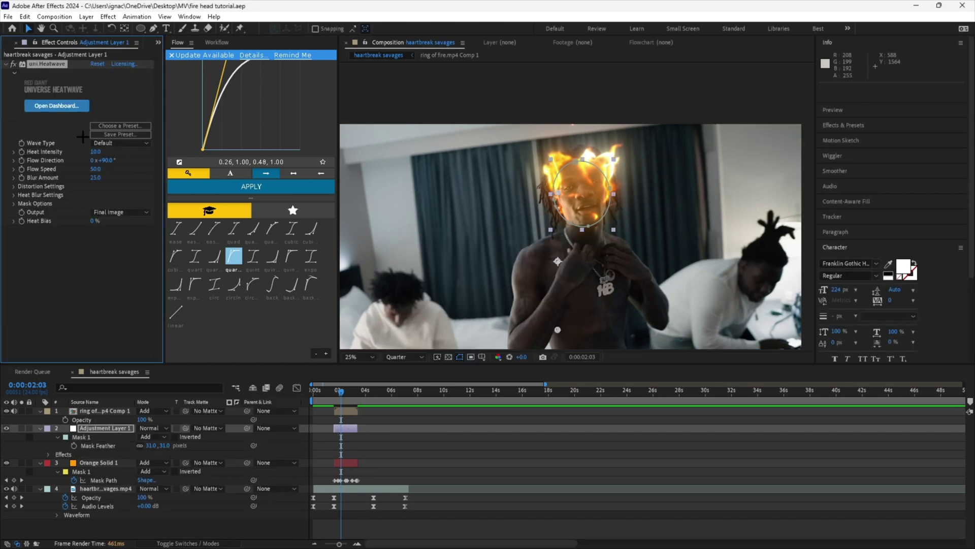
- Set Heatwave's Heat Intensity to 33, Flow Speed to 59 and Blur Amount to 47, and check the distorted face up close
drag(97, 153, 104, 153)
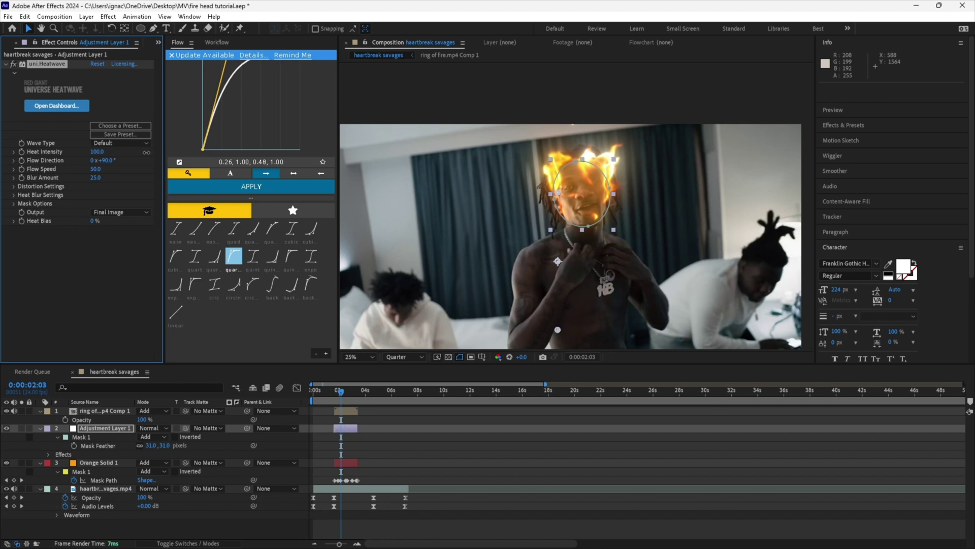
drag(102, 168, 107, 177)
drag(342, 392, 337, 391)
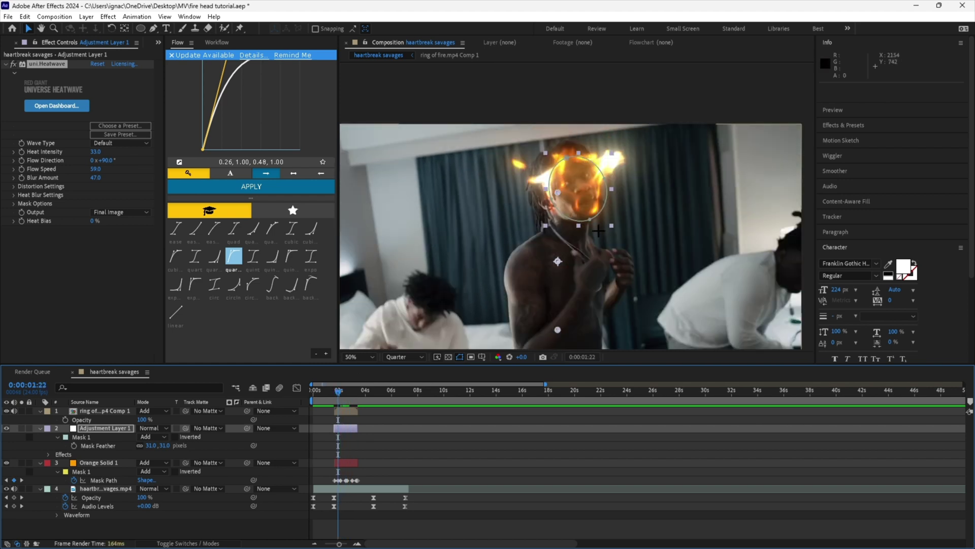
scroll(577, 200, up, 4)
drag(601, 222, 557, 290)
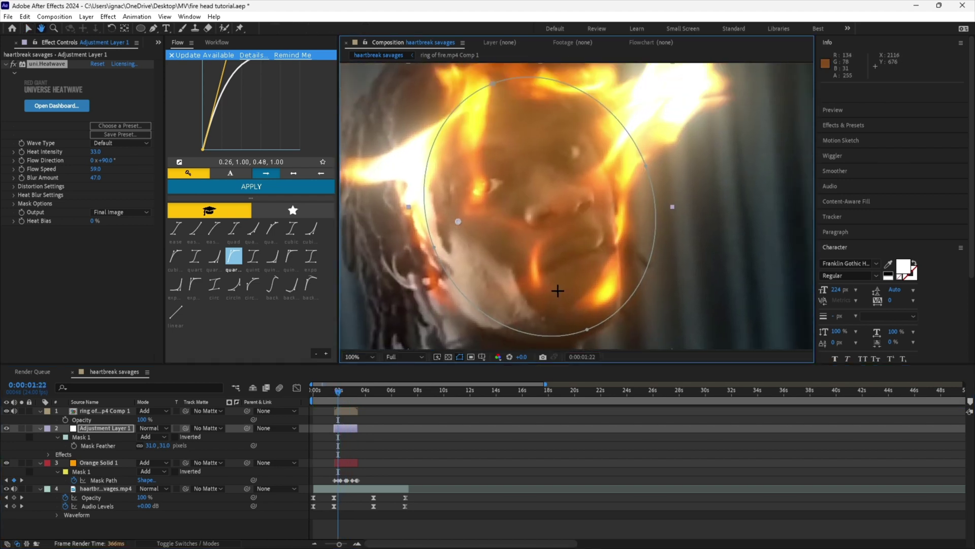
drag(339, 394, 347, 394)
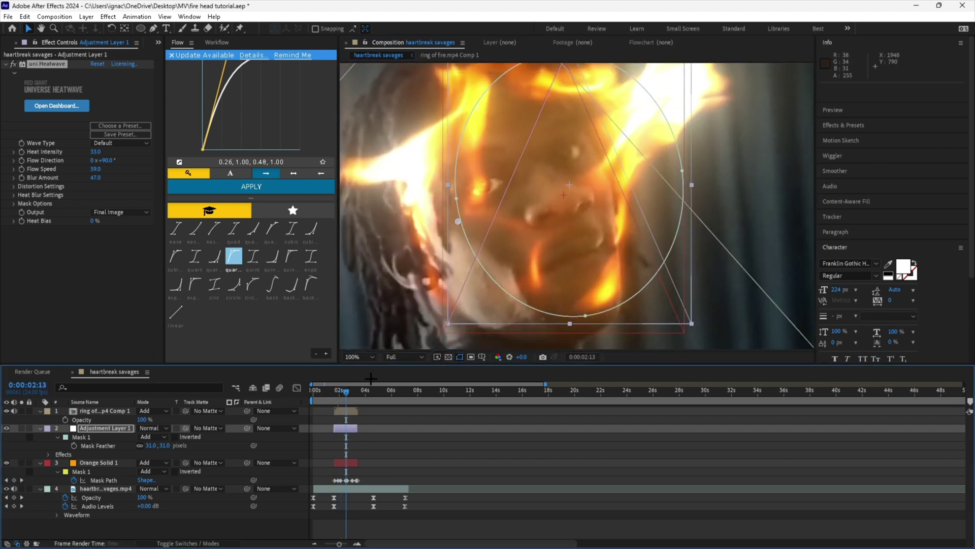
scroll(494, 238, down, 1)
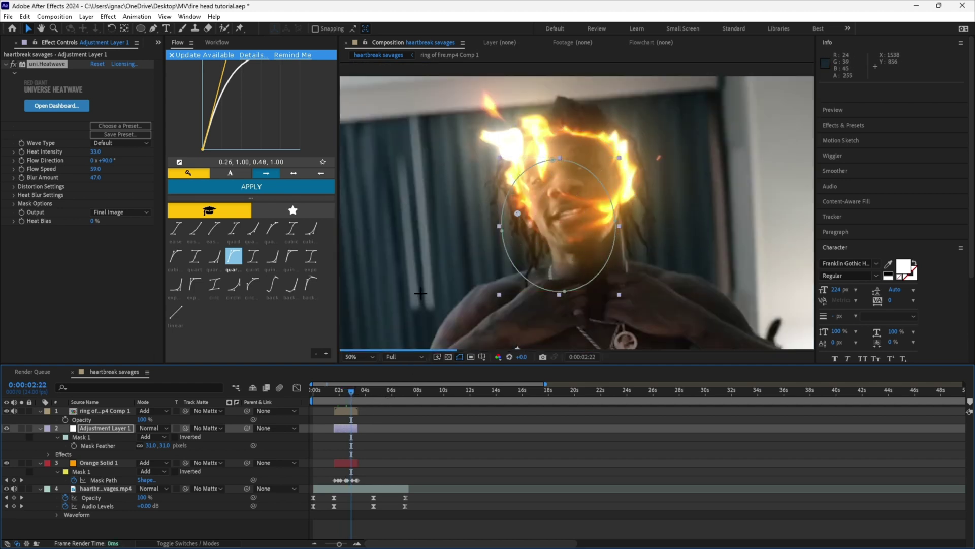
scroll(431, 295, down, 1)
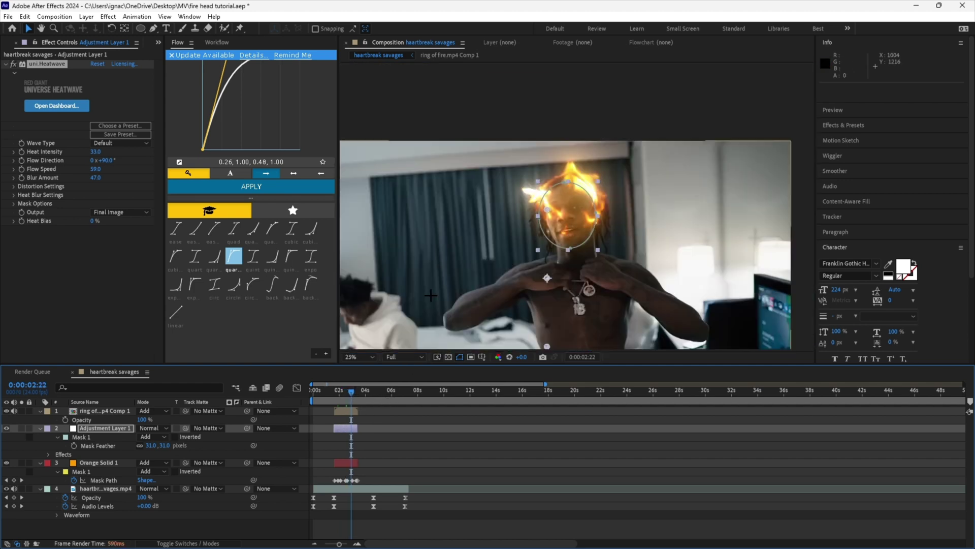
- Set the composition preview resolution to Quarter and preview the heat distortion from 0:00:01:06
click(404, 357)
click(401, 424)
click(344, 392)
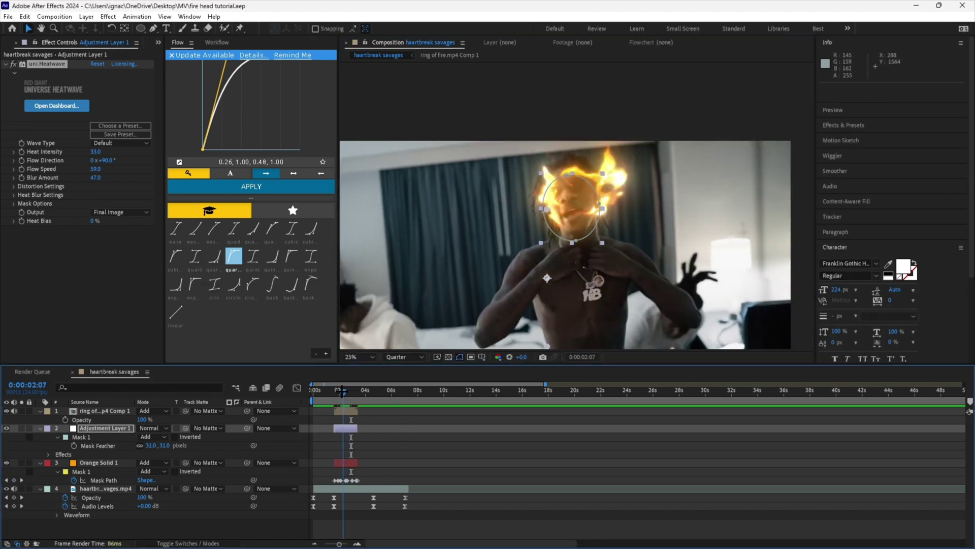
drag(343, 391, 330, 392)
key(space)
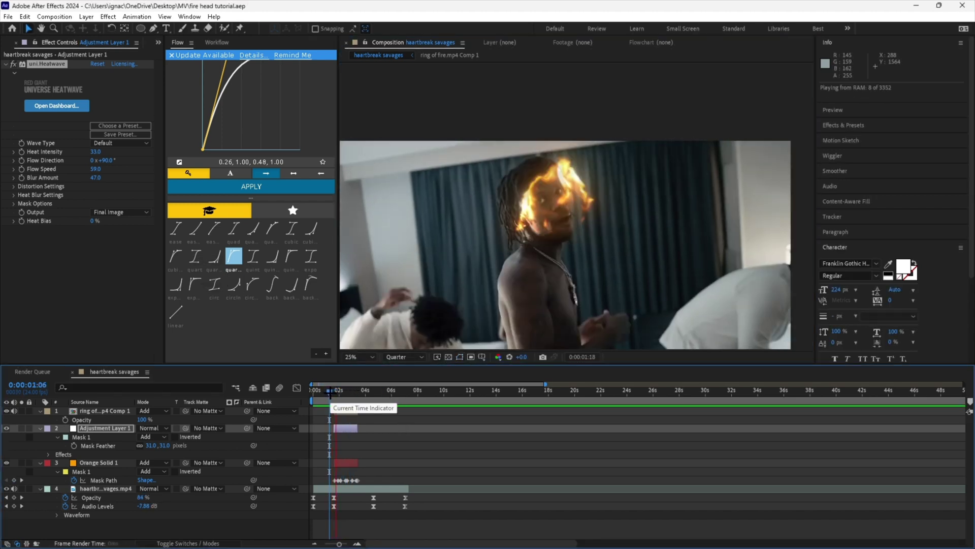
key(space)
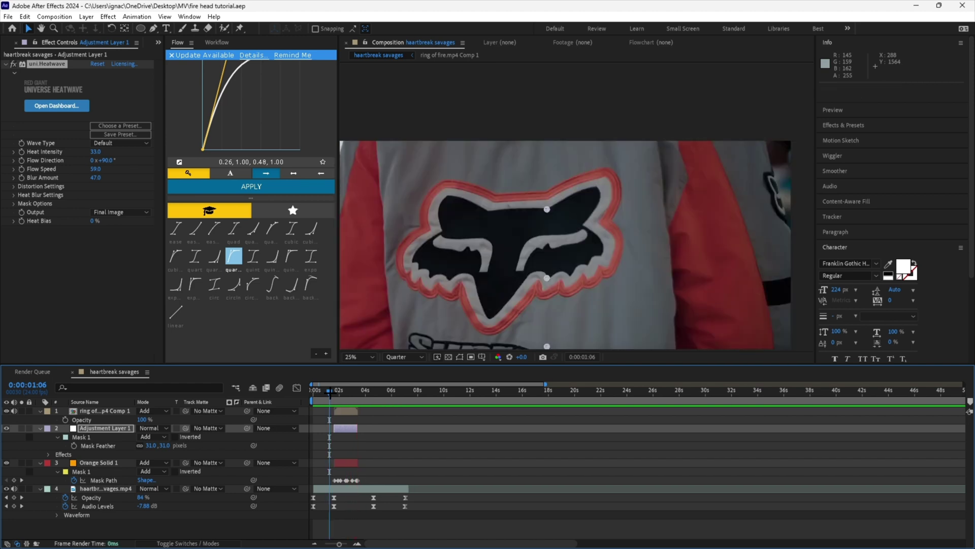
- Place the adjustment layer above the fire layer and preview the shot from 0:00:01:12
click(121, 425)
drag(127, 403, 124, 406)
mouse_move(330, 396)
mouse_down()
mouse_move(345, 395)
mouse_move(332, 393)
mouse_up()
key(space)
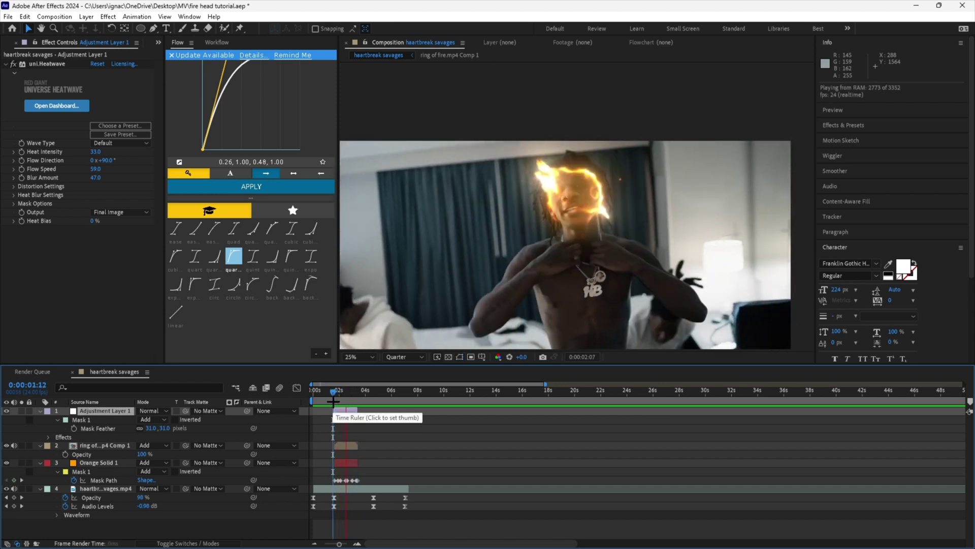
- Reduce the adjustment layer's Mask Feather to 16 px and save the project
click(345, 394)
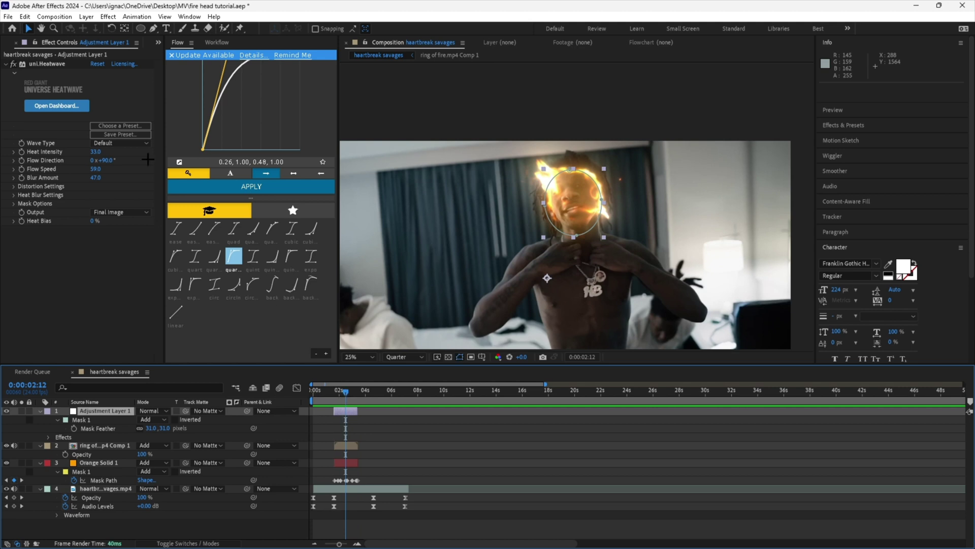
key(u)
key(f)
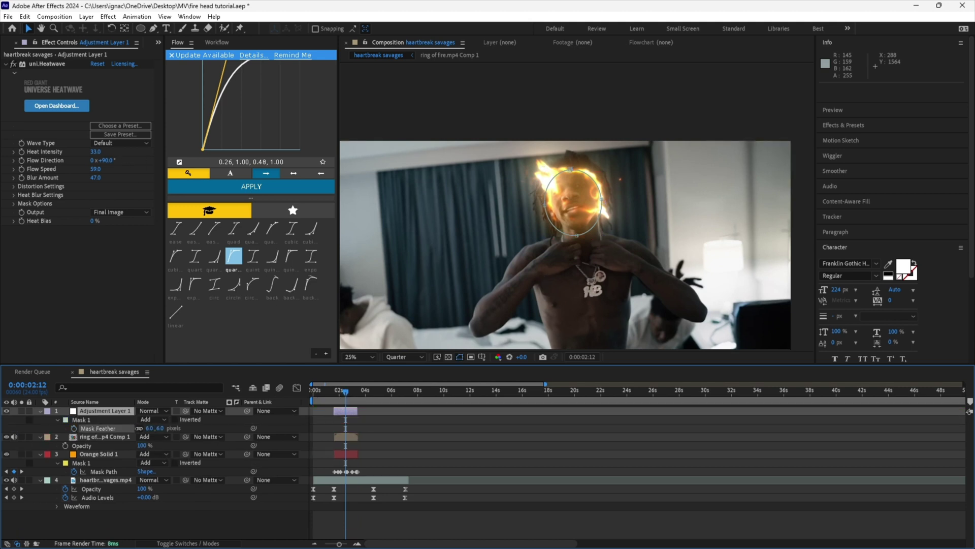
key(ctrl+s)
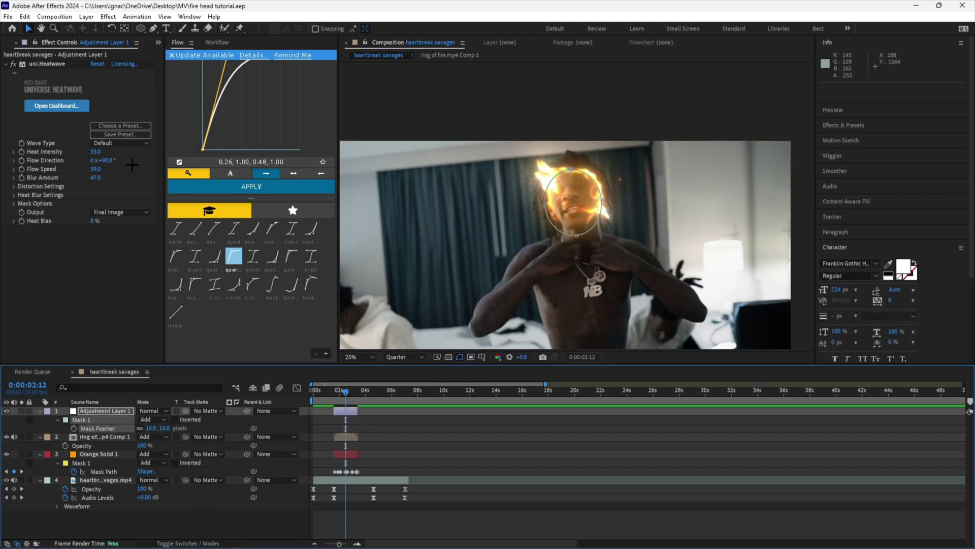
- Raise Heatwave's Heat Intensity to 100, preview the shot, lower Blur Amount to 28, and save the project
drag(97, 152, 133, 153)
key(space)
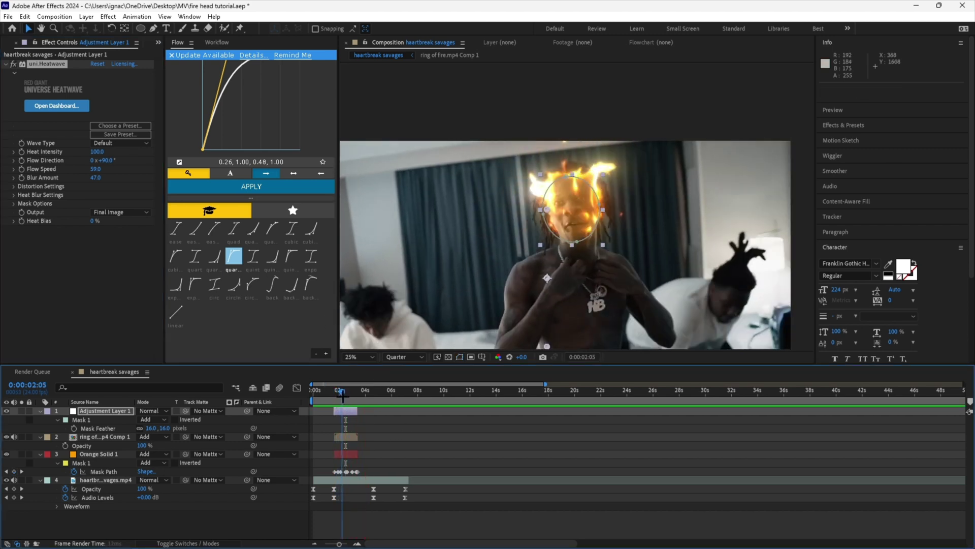
key(space)
key(Page_Up)
key(Page_Up)
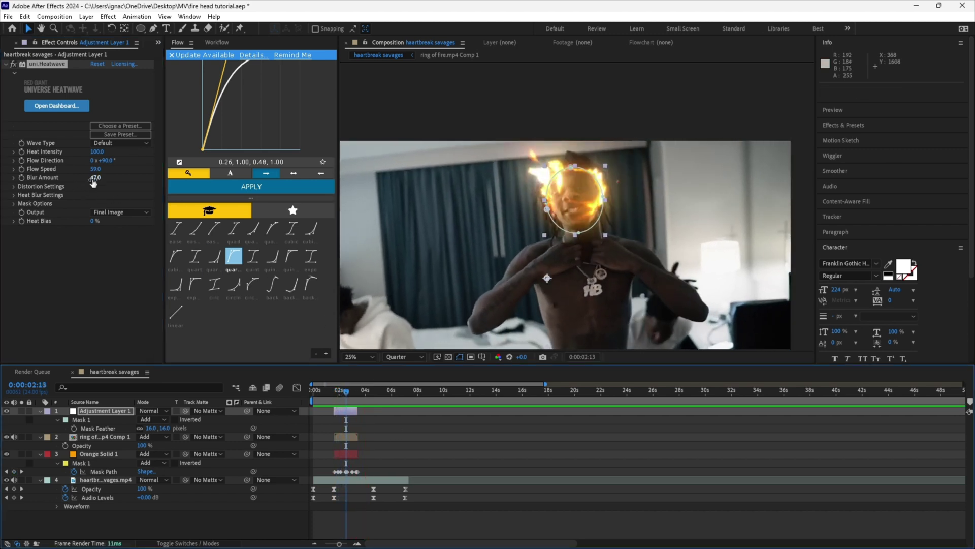
drag(94, 179, 226, 188)
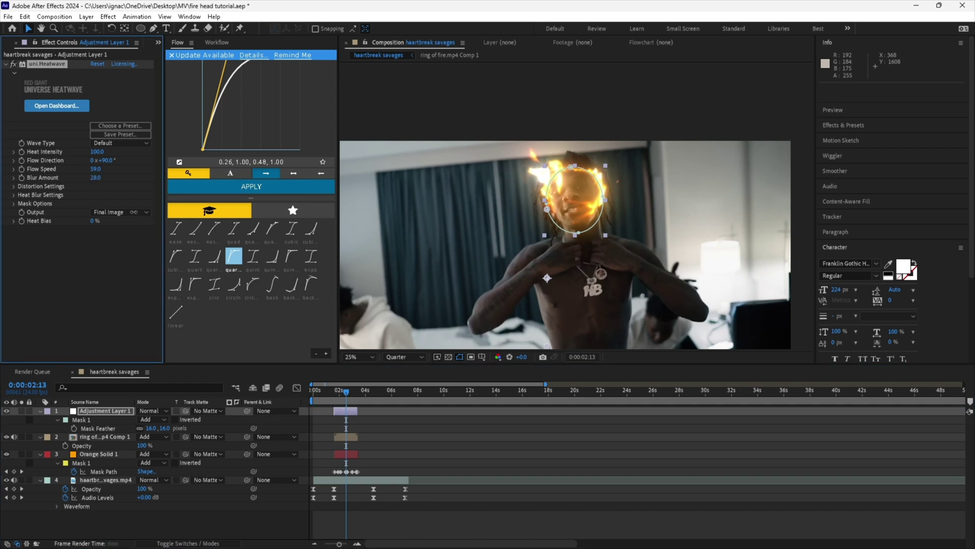
key(ctrl+s)
- Show the adjustment layer's Opacity property and check the whole frame around 0:00:02:15
key(t)
drag(337, 396, 347, 395)
scroll(525, 254, down, 1)
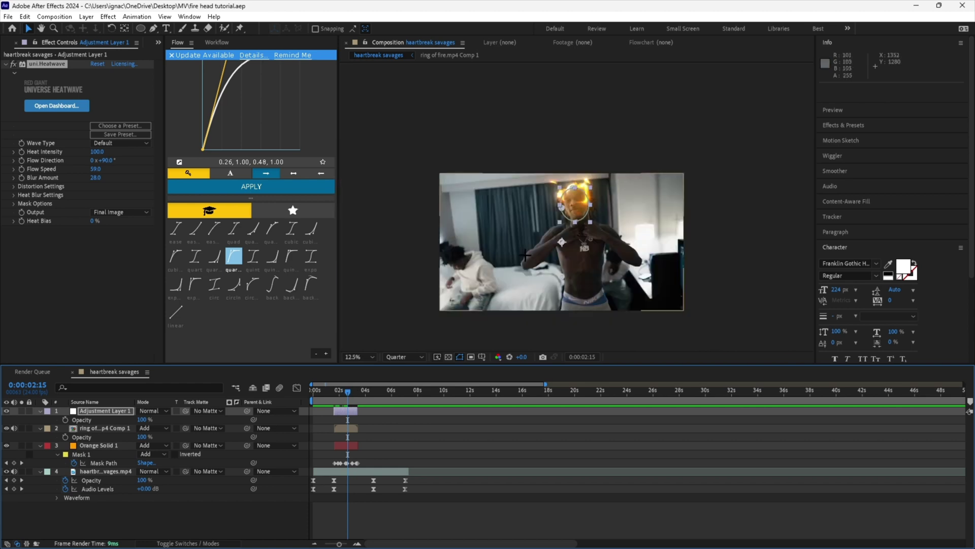